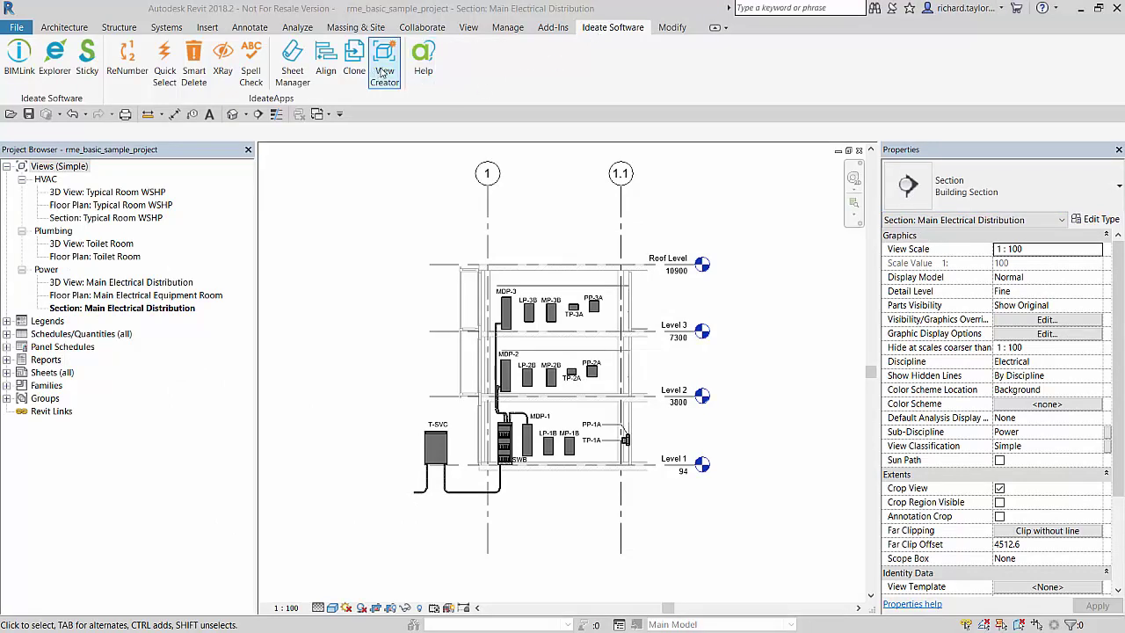
- Pin View Creator to the Quick Access Toolbar and verify its VC keyboard shortcut
{"action": "right_click", "coordinate": [383, 72]}
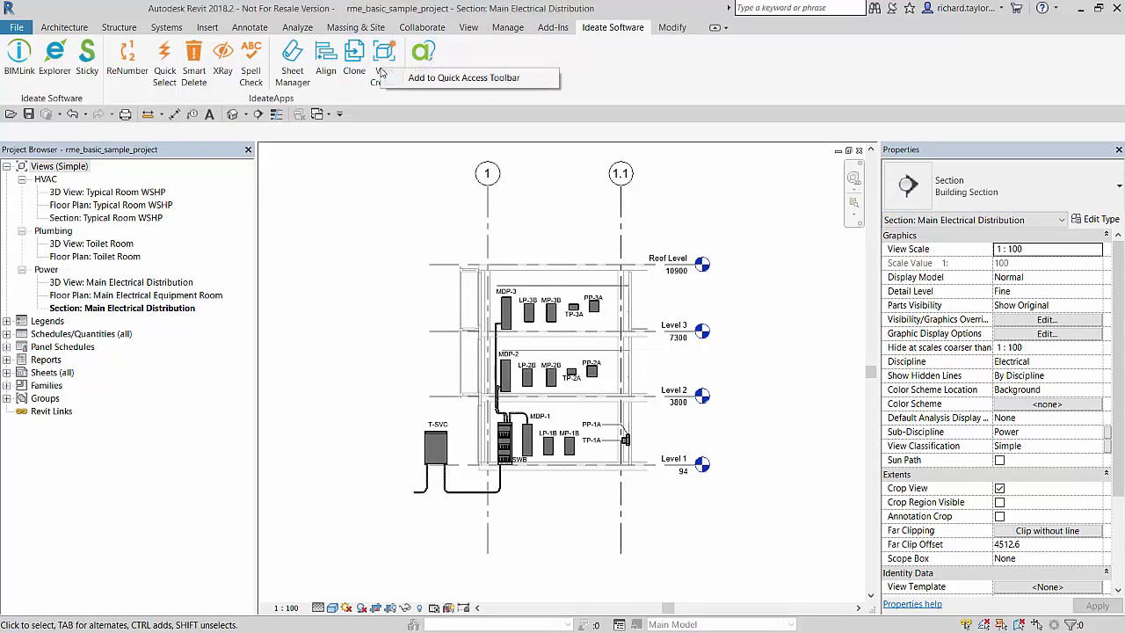
{"action": "left_click", "coordinate": [425, 79]}
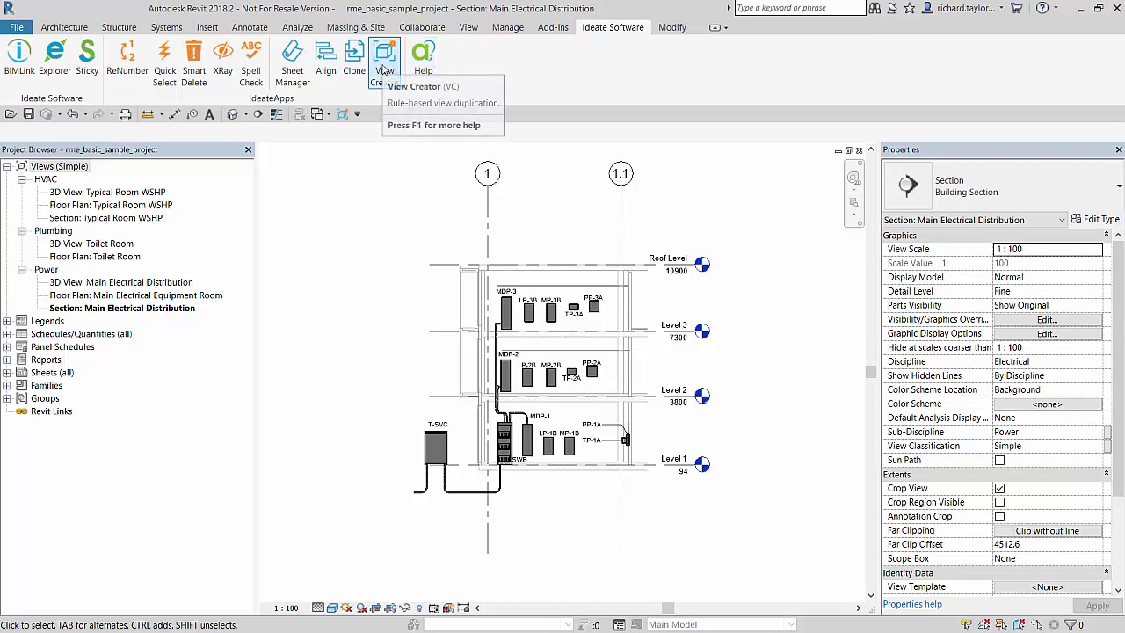
{"action": "left_click", "coordinate": [466, 32]}
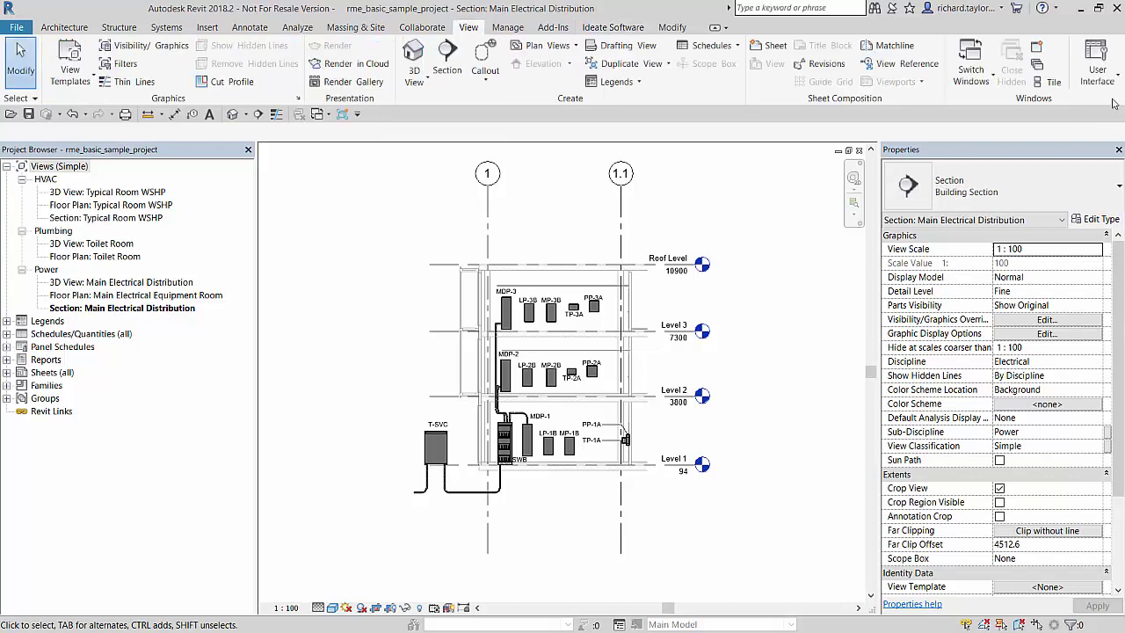
{"action": "left_click", "coordinate": [1097, 69]}
{"action": "left_click", "coordinate": [1090, 304]}
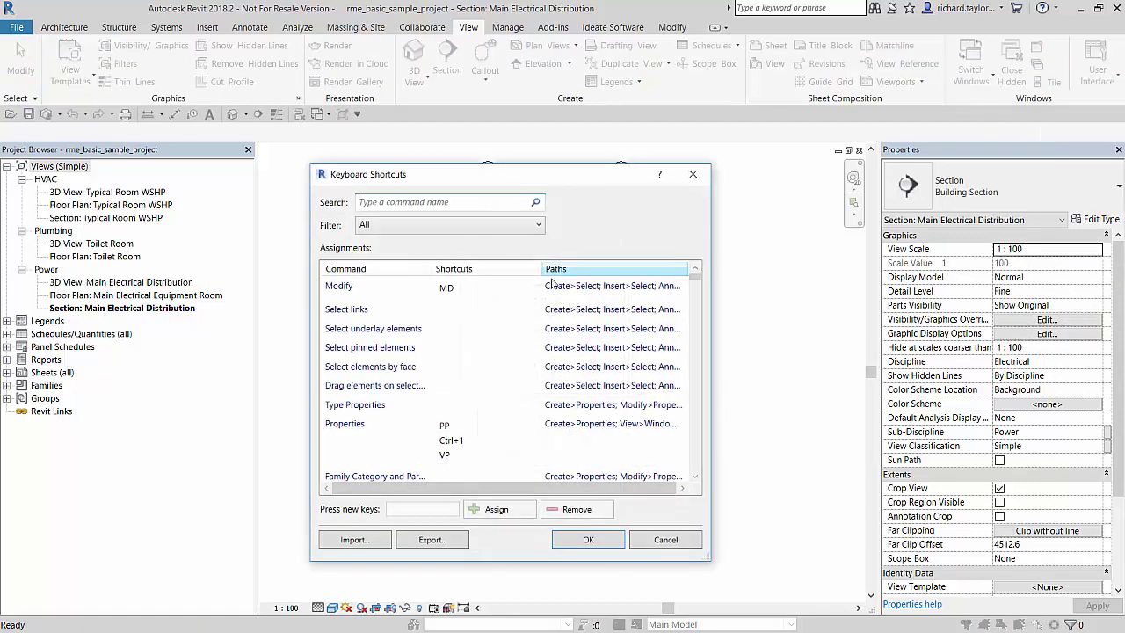
{"action": "type", "text": "view cre"}
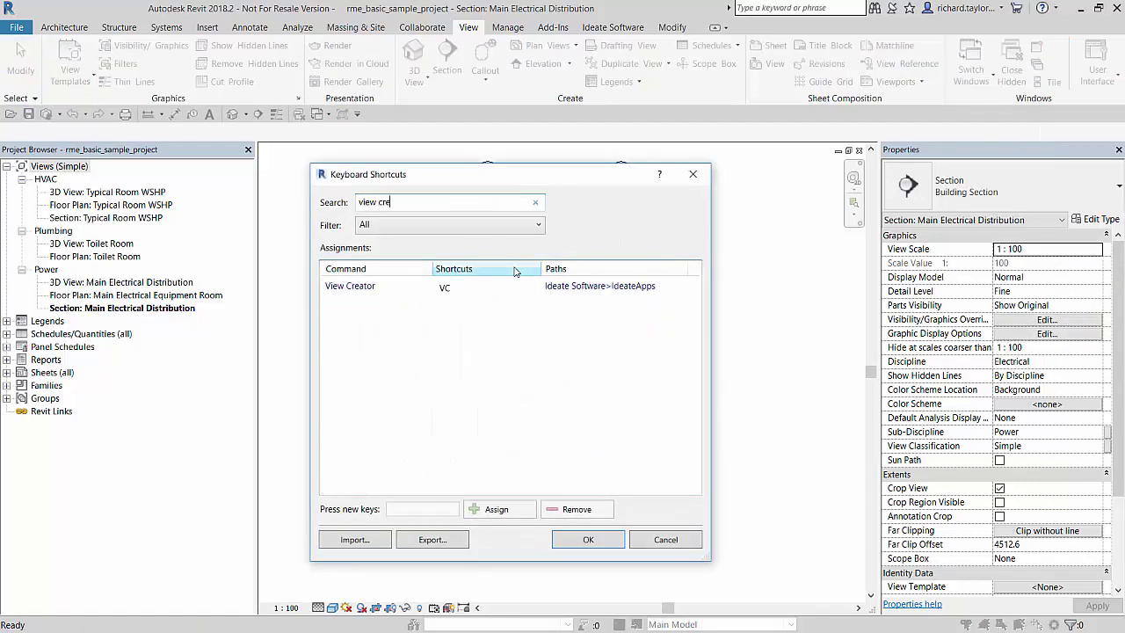
{"action": "left_click", "coordinate": [463, 290]}
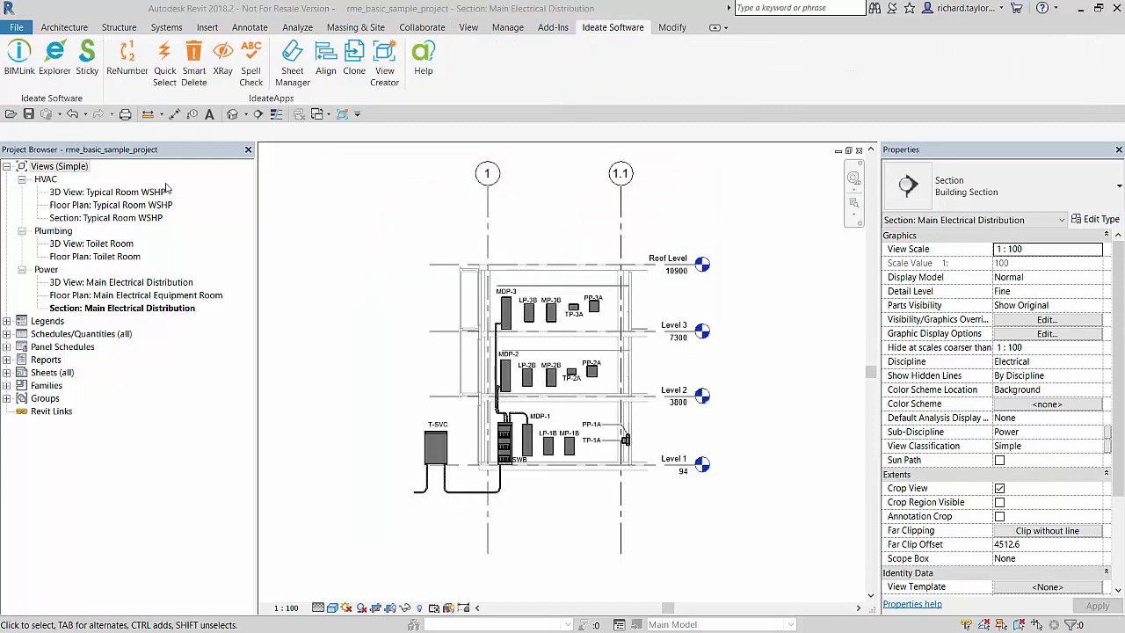
- Set the Project Browser organization to group views by Level
{"action": "left_click", "coordinate": [54, 168]}
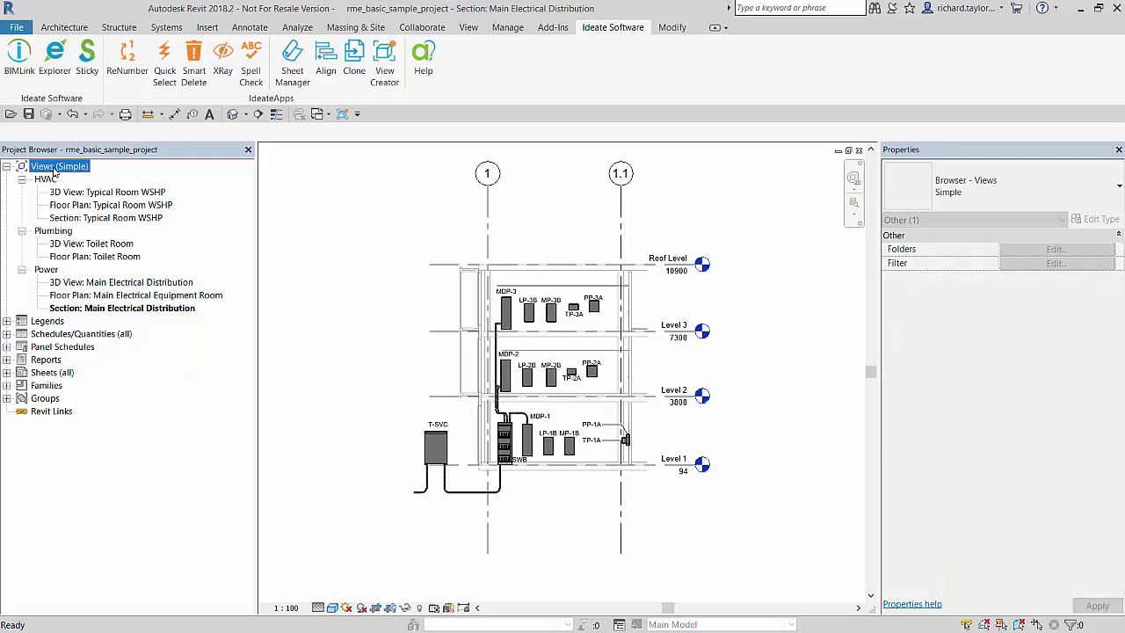
{"action": "right_click", "coordinate": [54, 169]}
{"action": "left_click", "coordinate": [74, 177]}
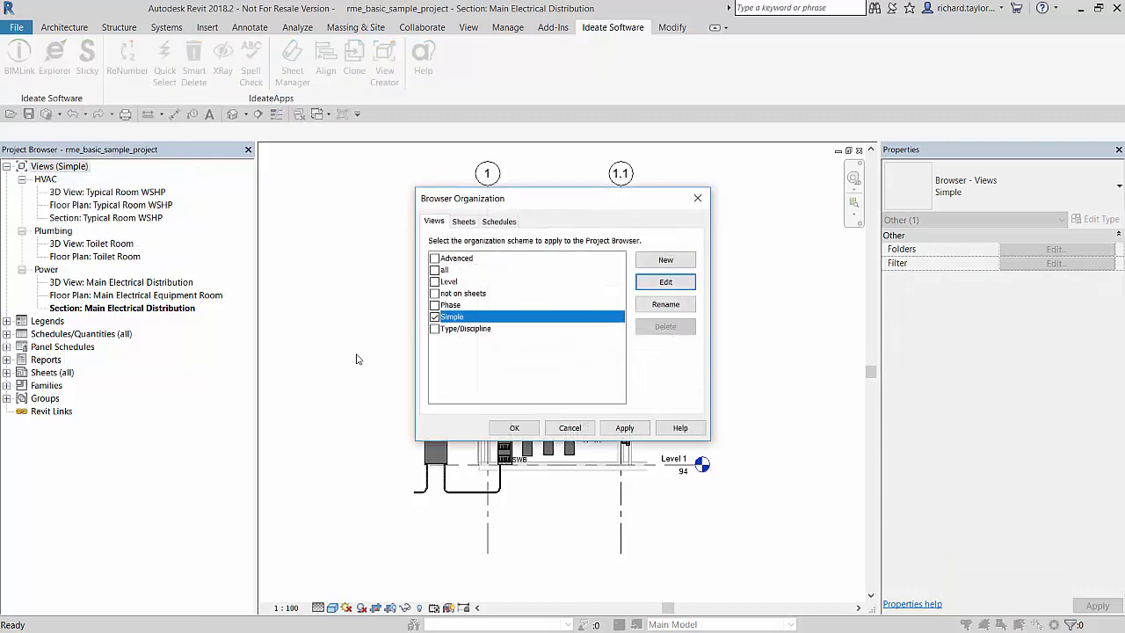
{"action": "left_click", "coordinate": [435, 282]}
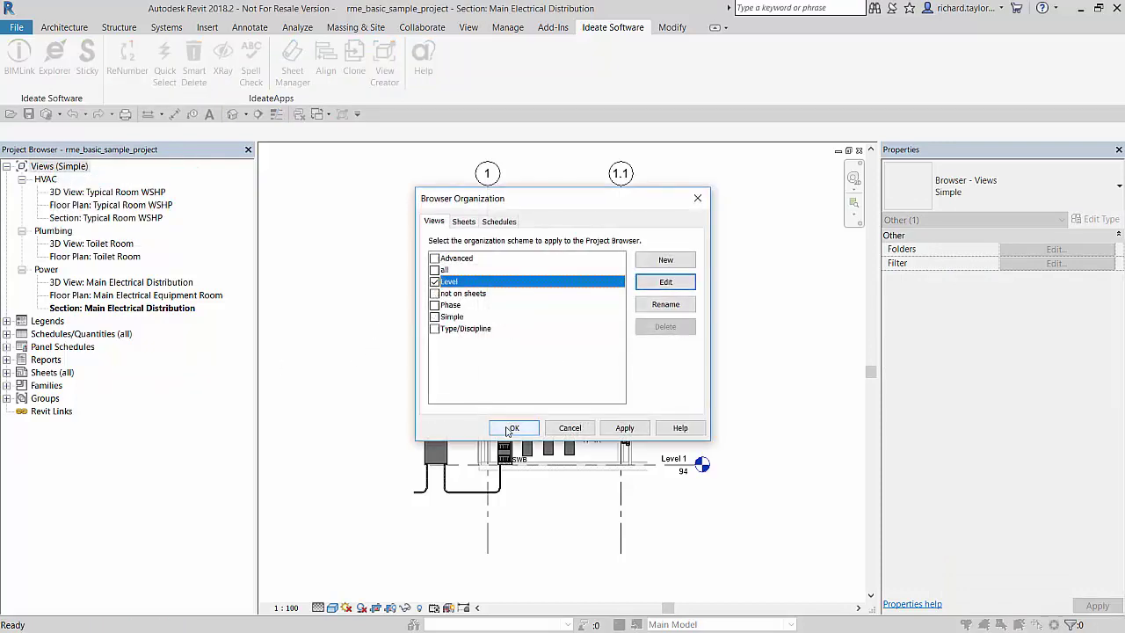
{"action": "left_click", "coordinate": [514, 427]}
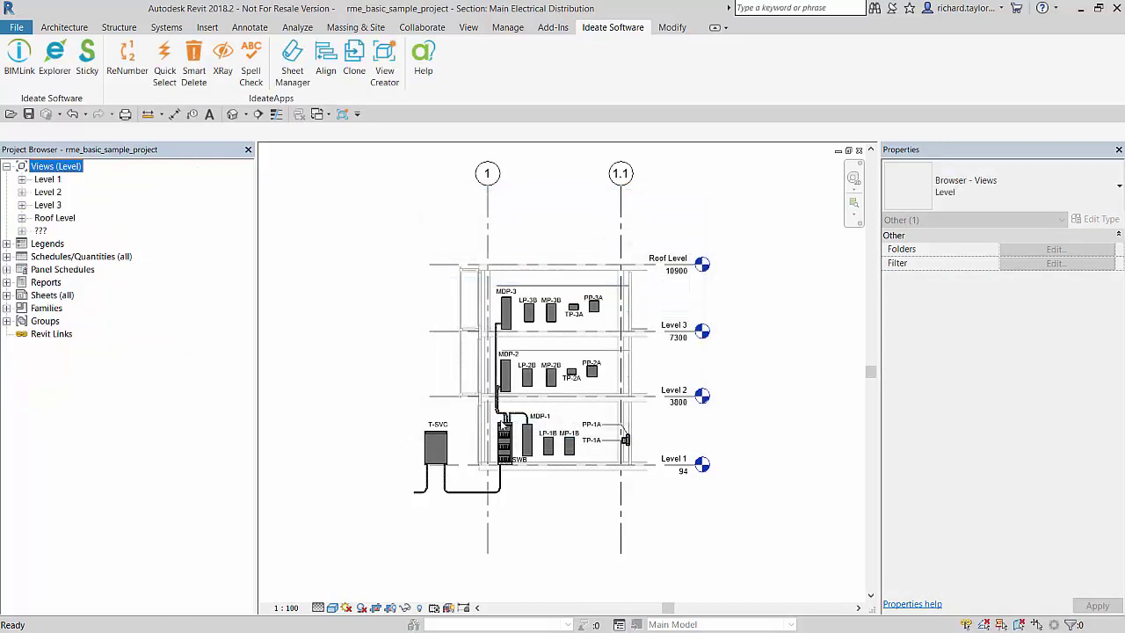
- Expand Level 2, Level 3 and Roof Level in the Project Browser
{"action": "left_click", "coordinate": [22, 191]}
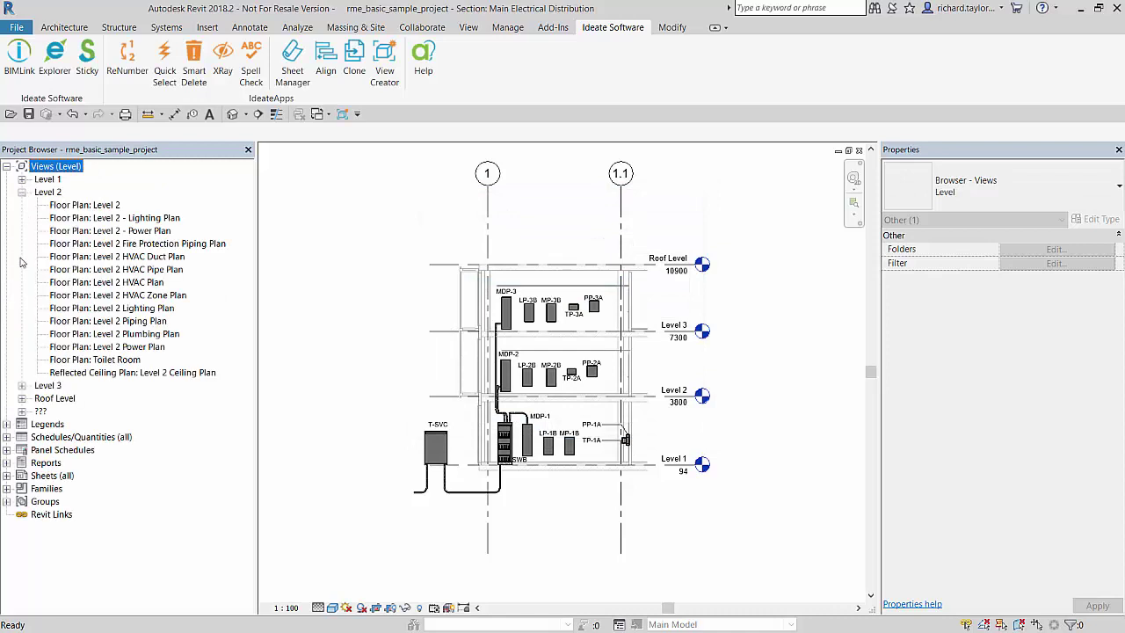
{"action": "left_click", "coordinate": [21, 385]}
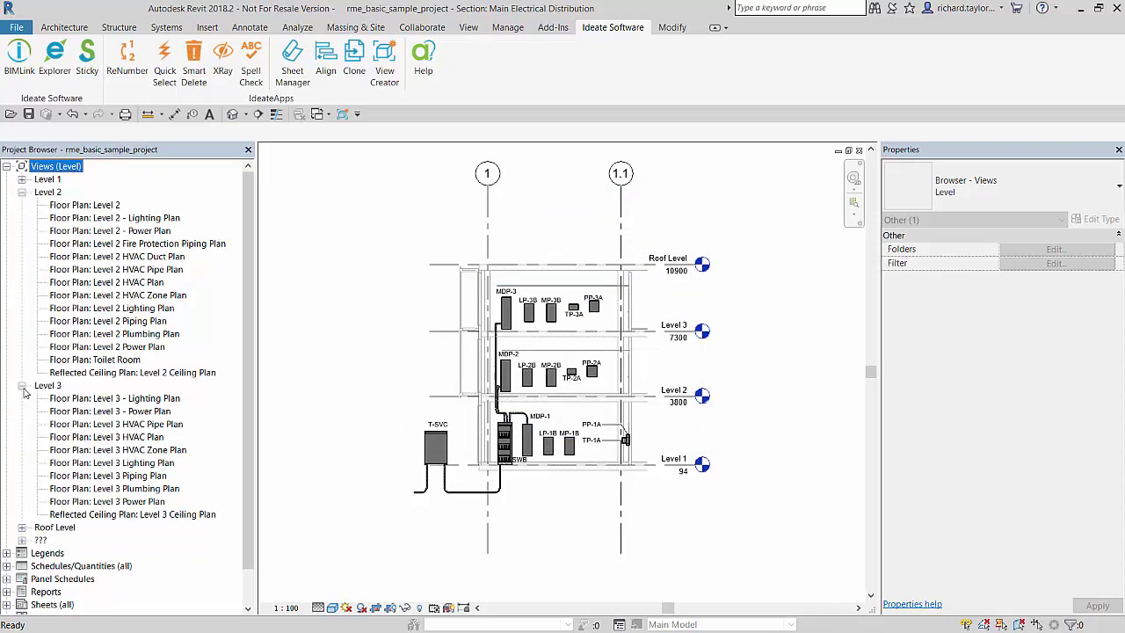
{"action": "left_click", "coordinate": [22, 527]}
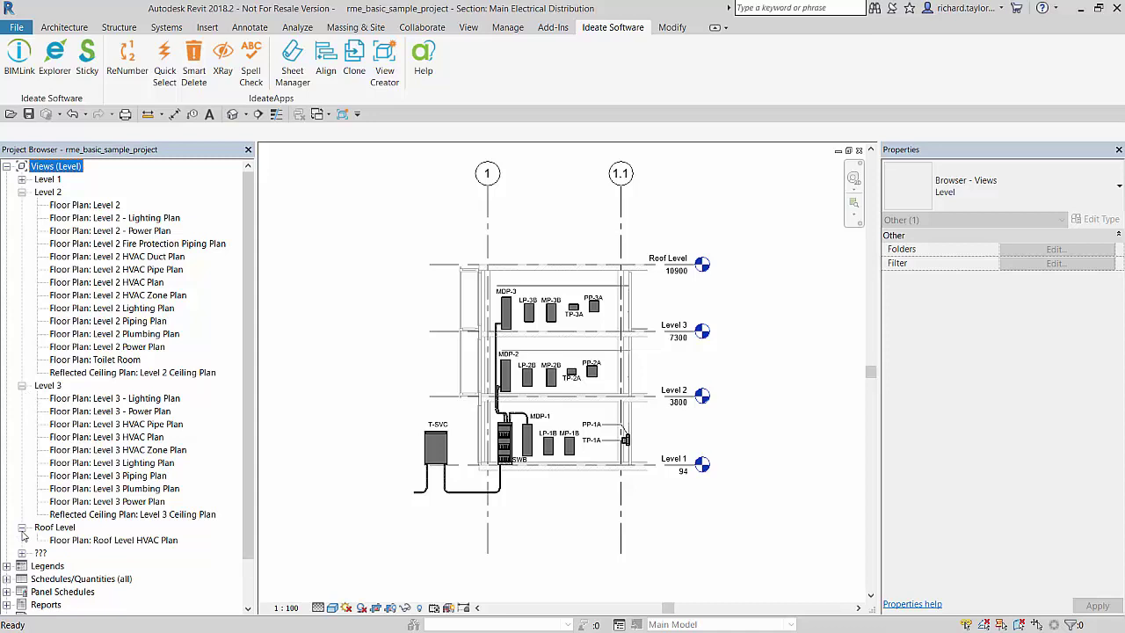
- Start View Creator's Plans To Levels with the *My Default naming rule
{"action": "left_click", "coordinate": [382, 77]}
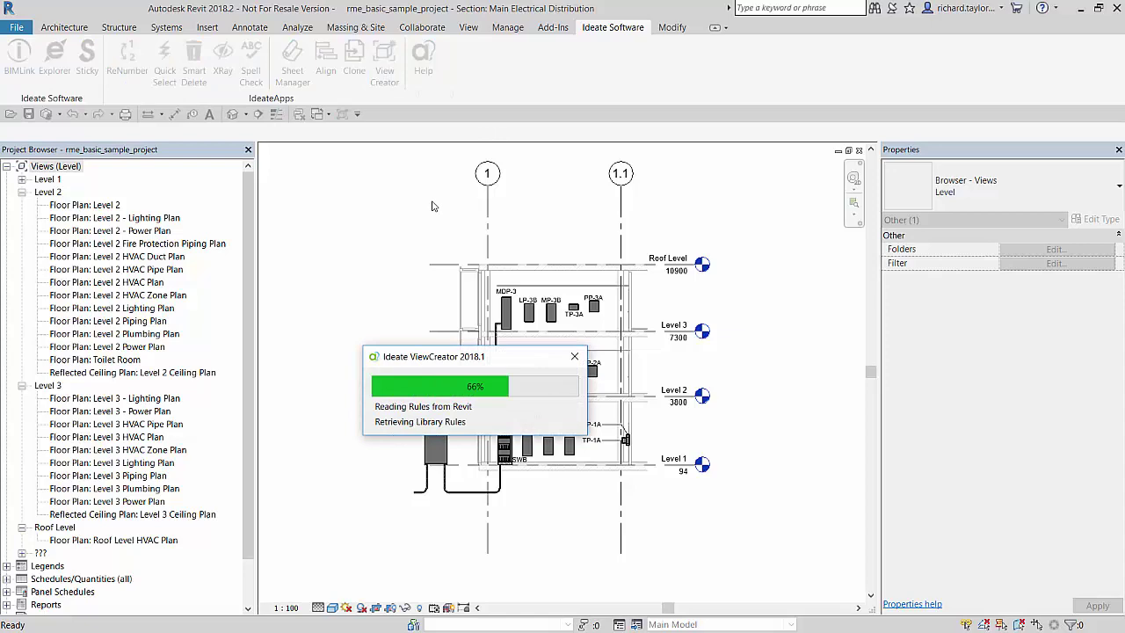
{"action": "left_click_drag", "start_coordinate": [437, 202], "coordinate": [484, 111]}
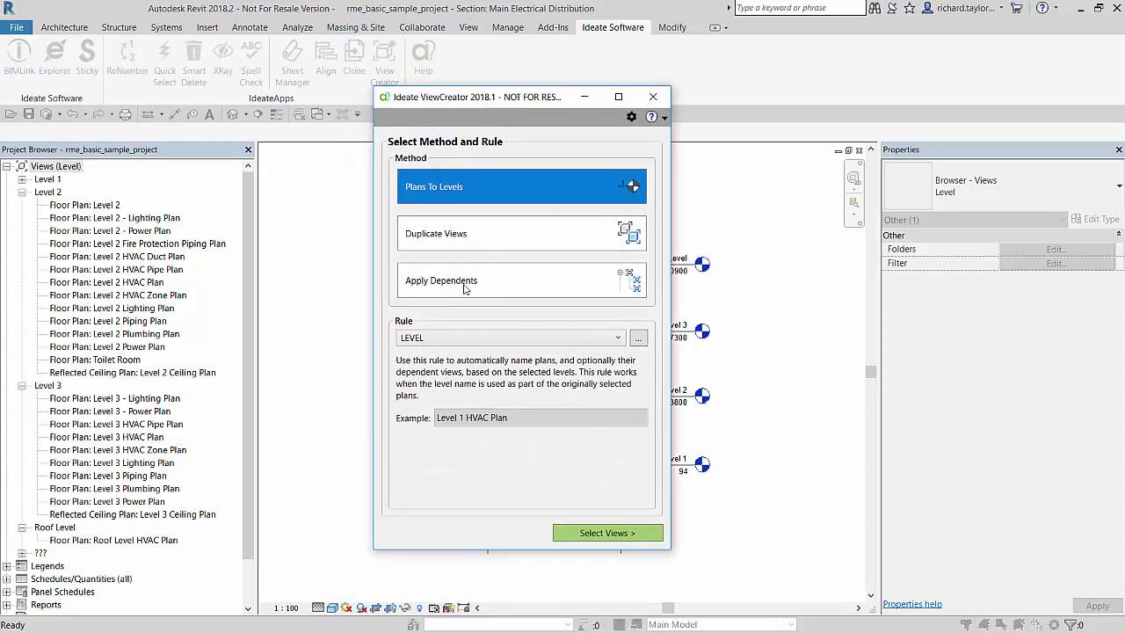
{"action": "left_click", "coordinate": [620, 337]}
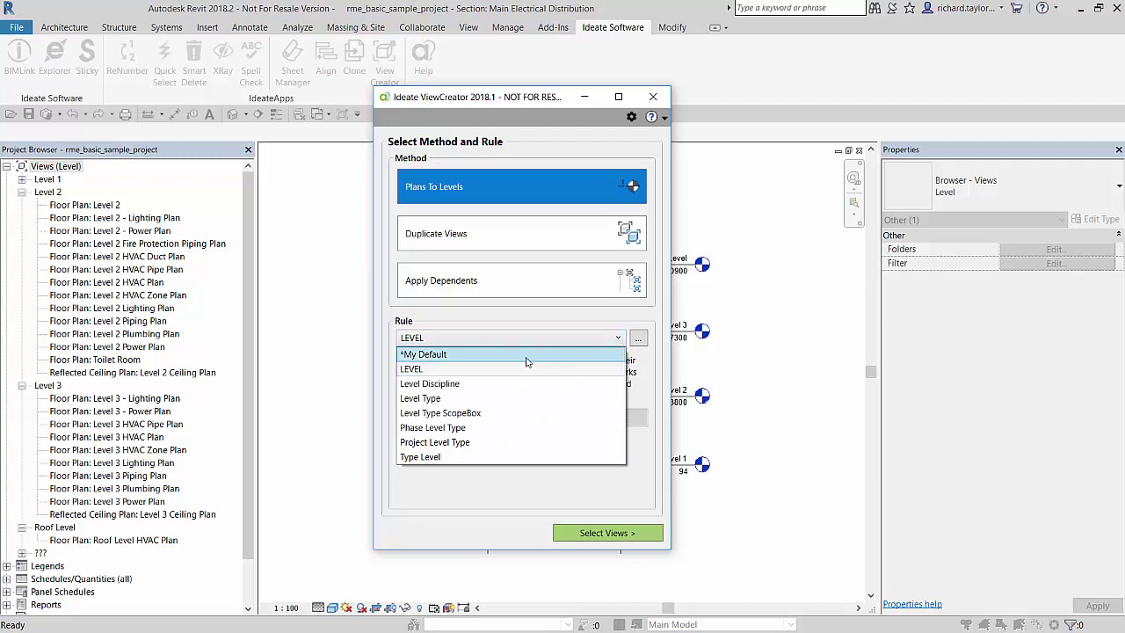
{"action": "left_click", "coordinate": [468, 360]}
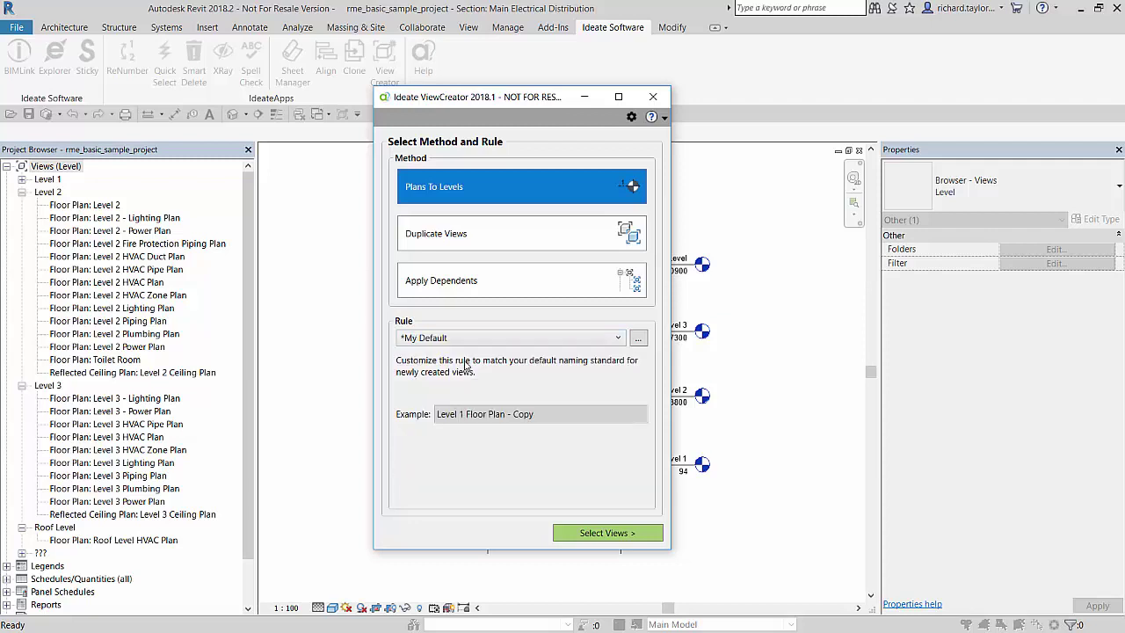
{"action": "left_click", "coordinate": [577, 534]}
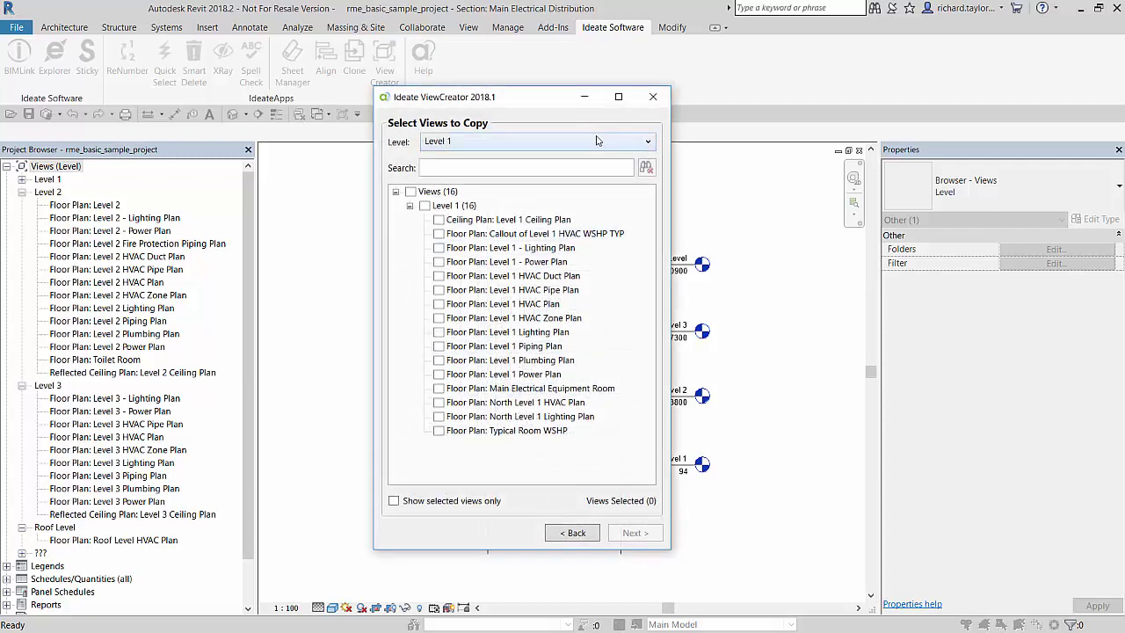
- Select the Level 2 HVAC Duct Plan as the source view
{"action": "left_click", "coordinate": [597, 141]}
{"action": "left_click", "coordinate": [543, 169]}
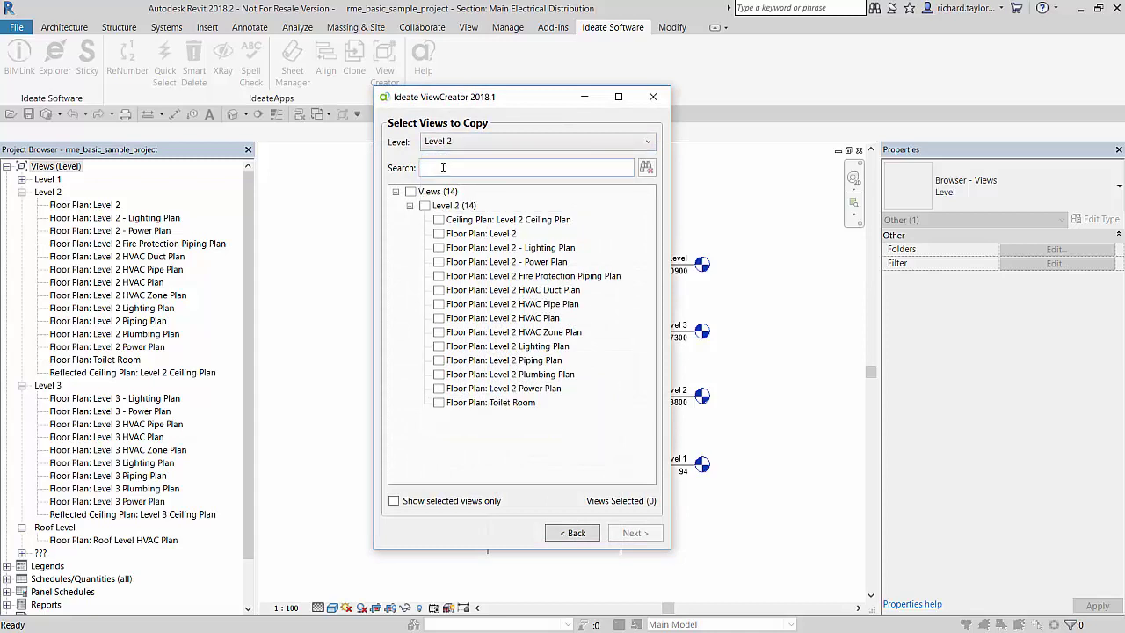
{"action": "left_click", "coordinate": [444, 167]}
{"action": "type", "text": "duct"}
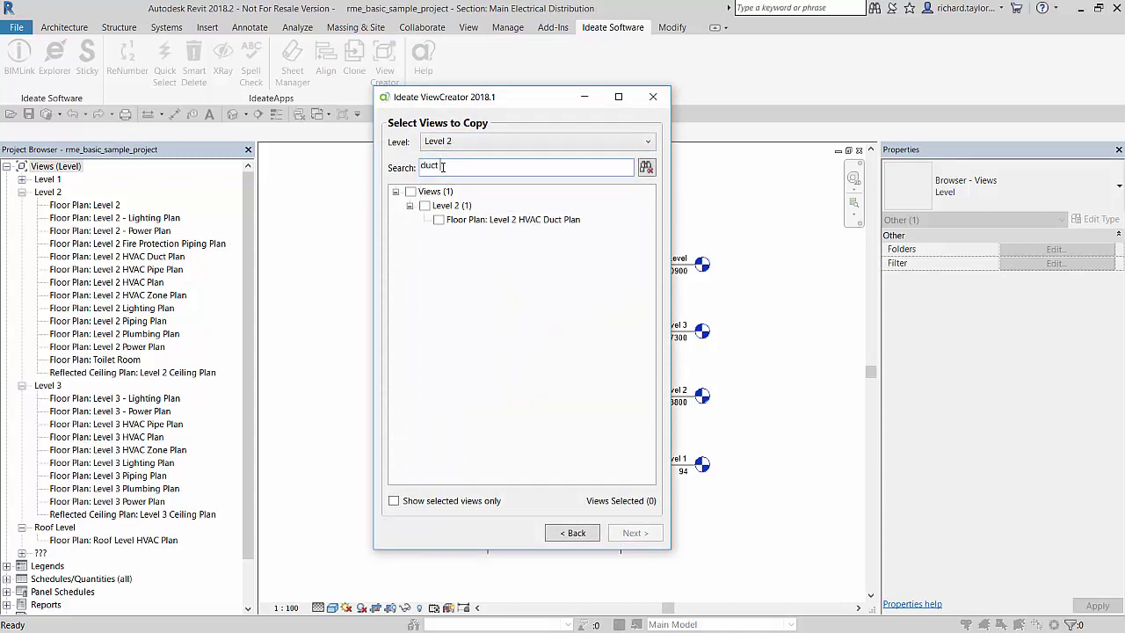
{"action": "type", "text": " plan"}
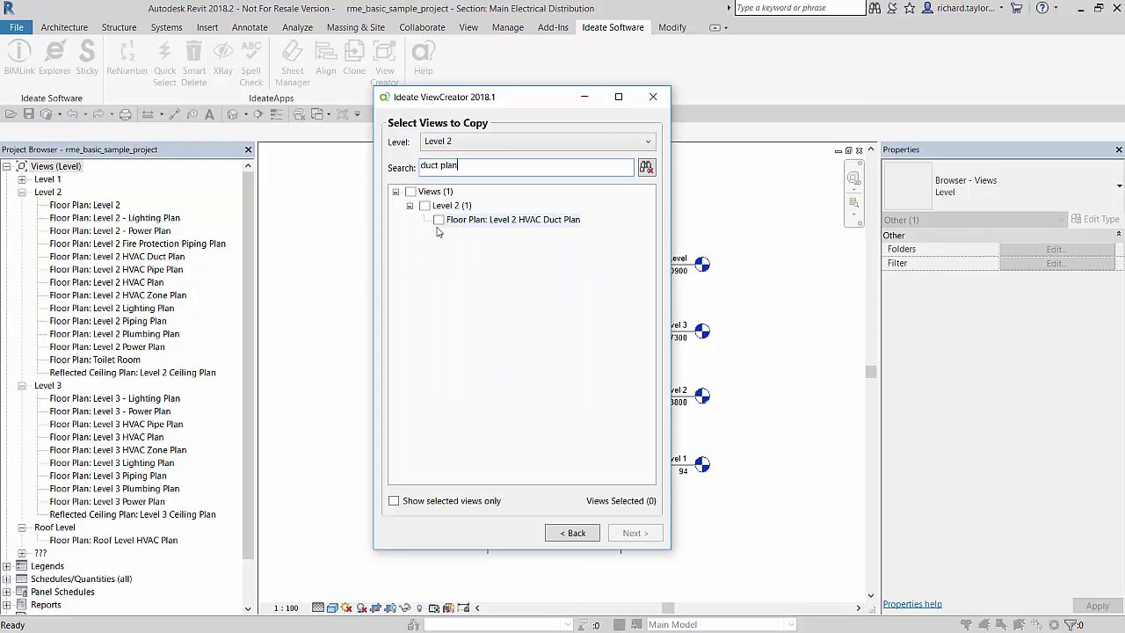
{"action": "left_click", "coordinate": [438, 219]}
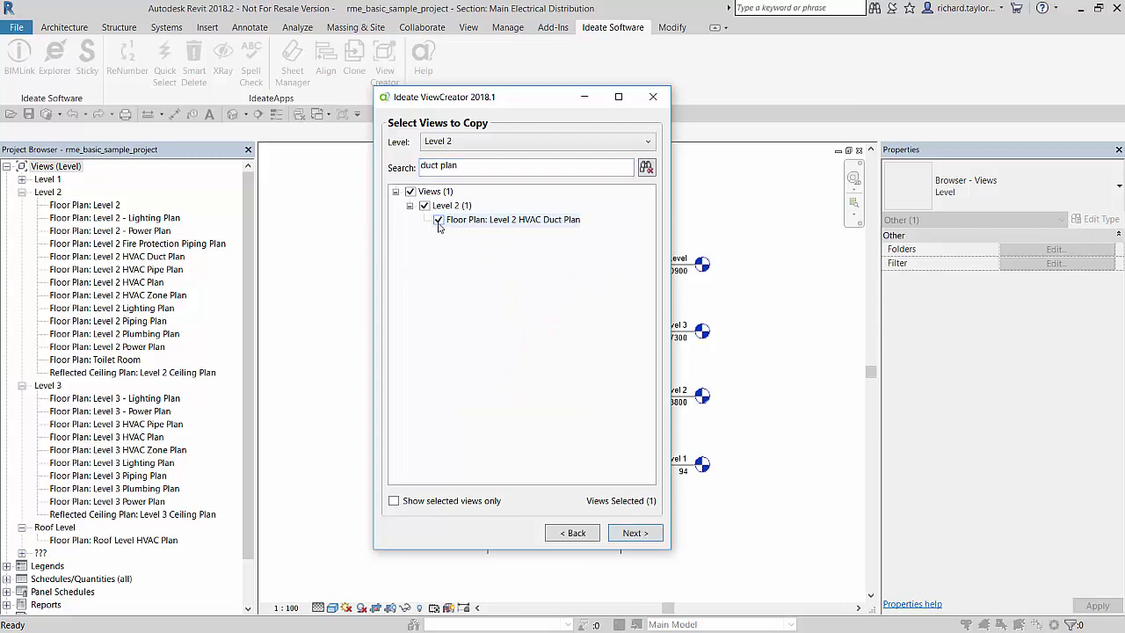
- Choose Level 1, Level 3 and Roof Level as destinations and preview
{"action": "left_click", "coordinate": [635, 533]}
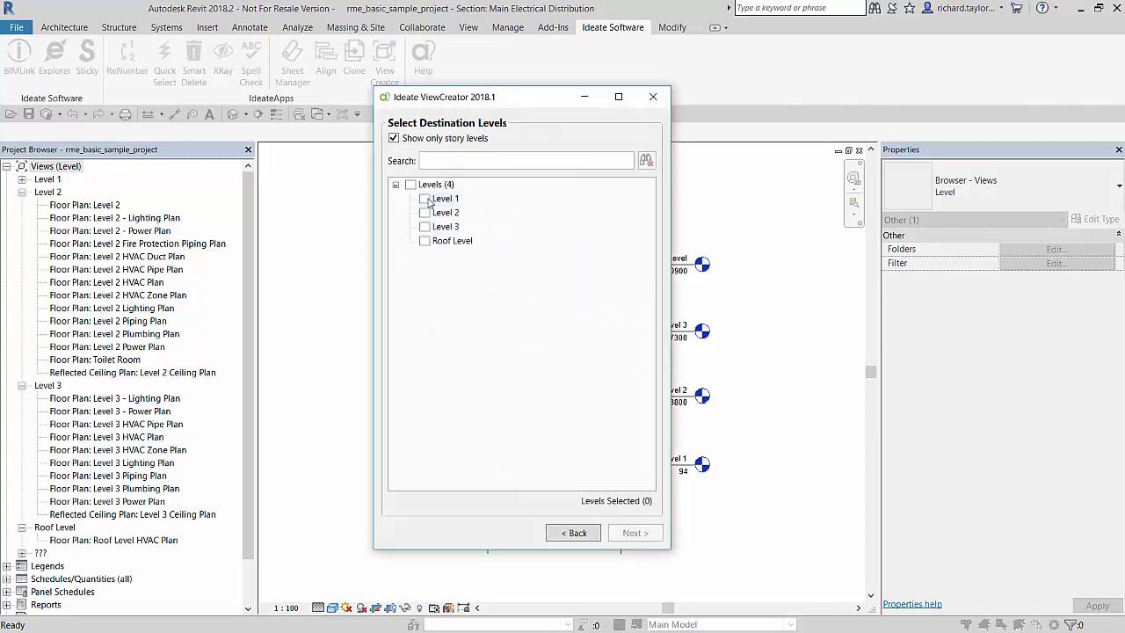
{"action": "left_click", "coordinate": [424, 198]}
{"action": "left_click", "coordinate": [425, 227]}
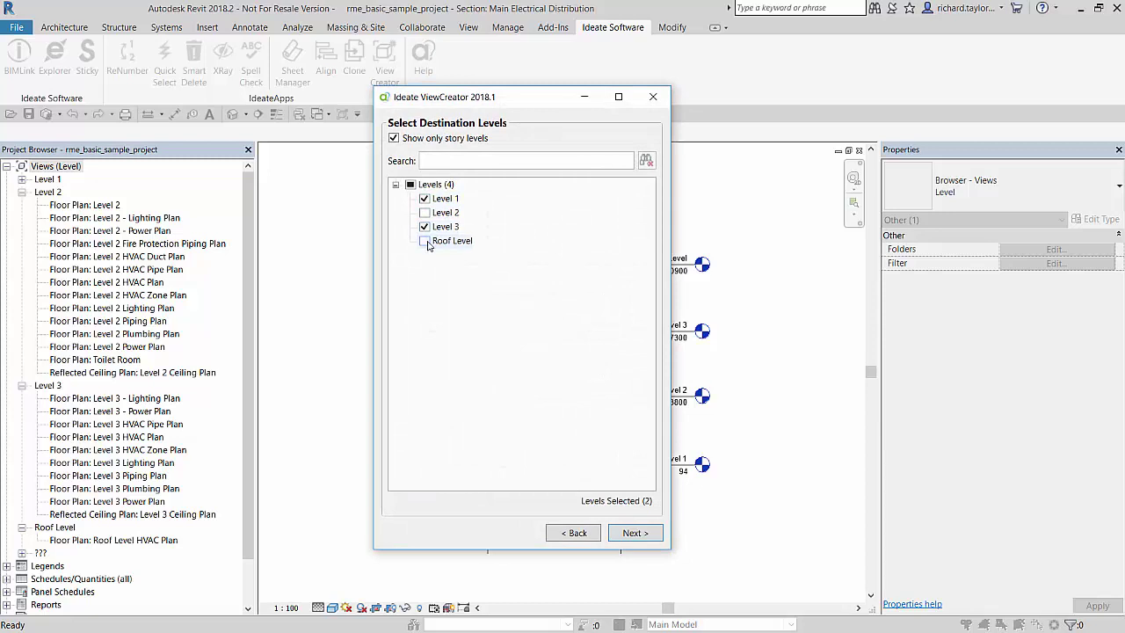
{"action": "left_click", "coordinate": [426, 241]}
{"action": "left_click", "coordinate": [624, 534]}
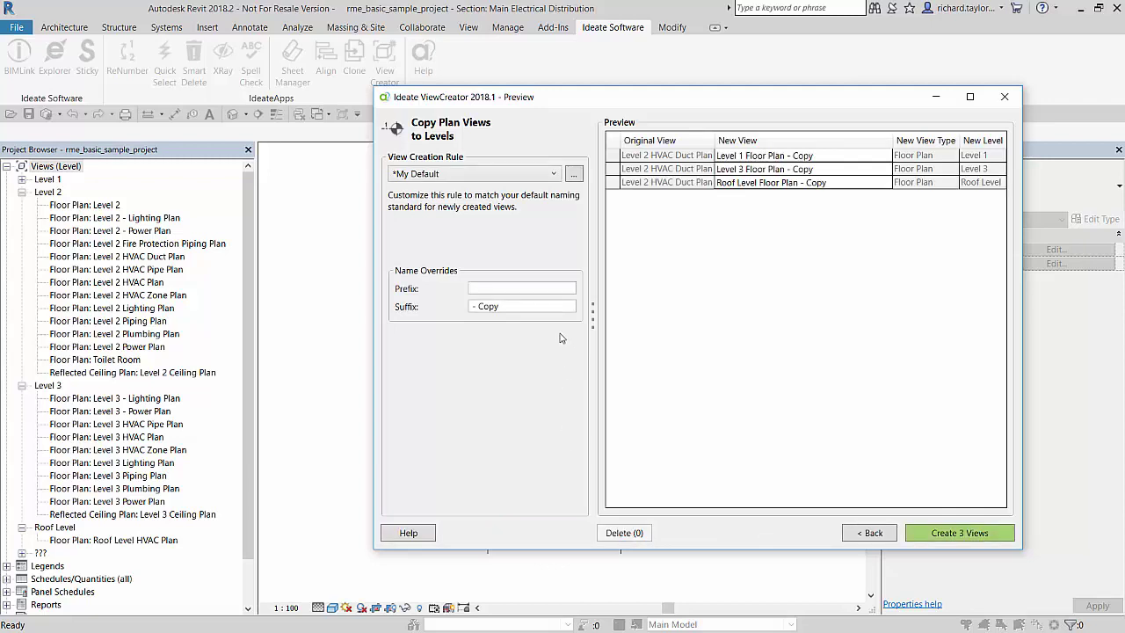
- Change the new views' name suffix from Copy to DCT
{"action": "left_click", "coordinate": [519, 307]}
{"action": "key", "text": "BackSpace"}
{"action": "key", "text": "BackSpace"}
{"action": "key", "text": "BackSpace"}
{"action": "type", "text": "DCT"}
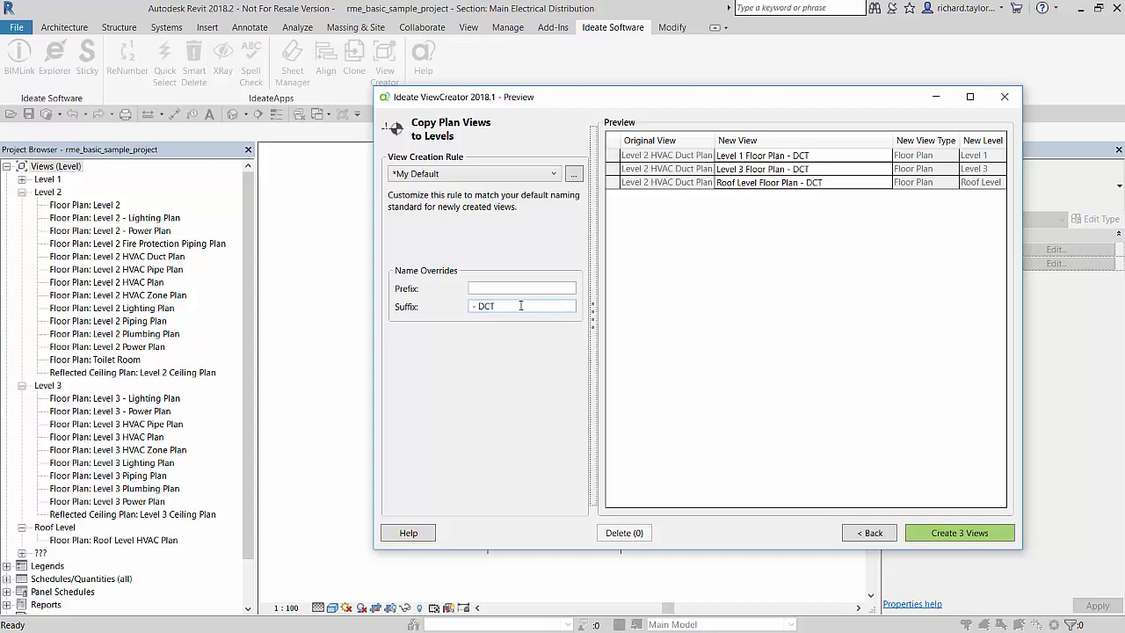
- Try the Level Discipline rule, revert to LEVEL, and delete the Level 1 copy
{"action": "left_click", "coordinate": [555, 174]}
{"action": "left_click", "coordinate": [523, 219]}
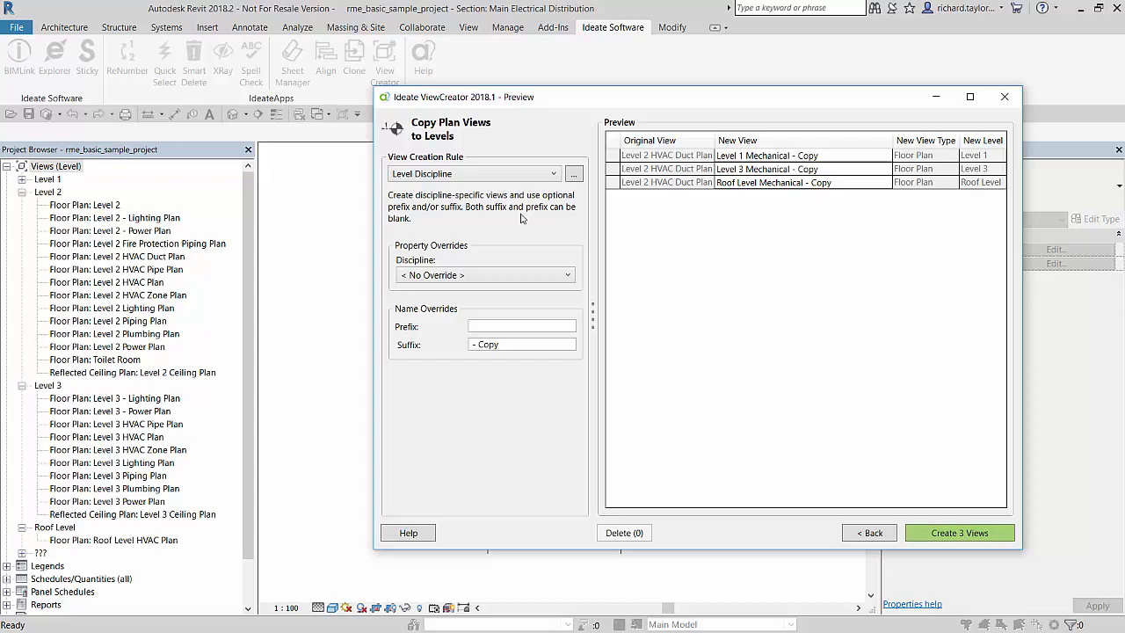
{"action": "left_click", "coordinate": [555, 175]}
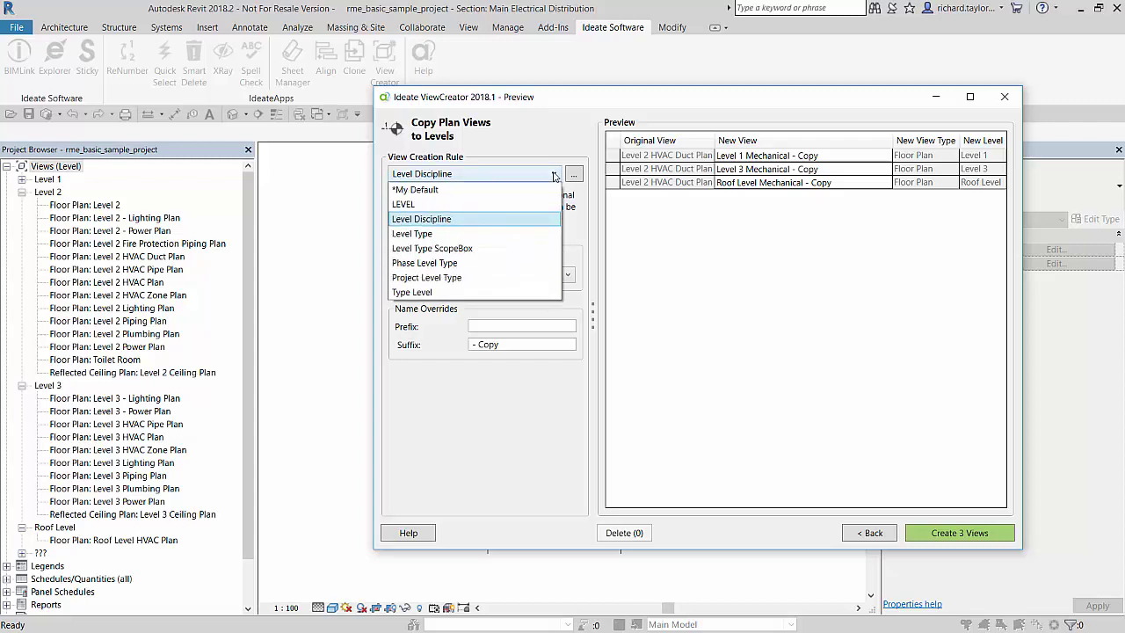
{"action": "left_click", "coordinate": [463, 205]}
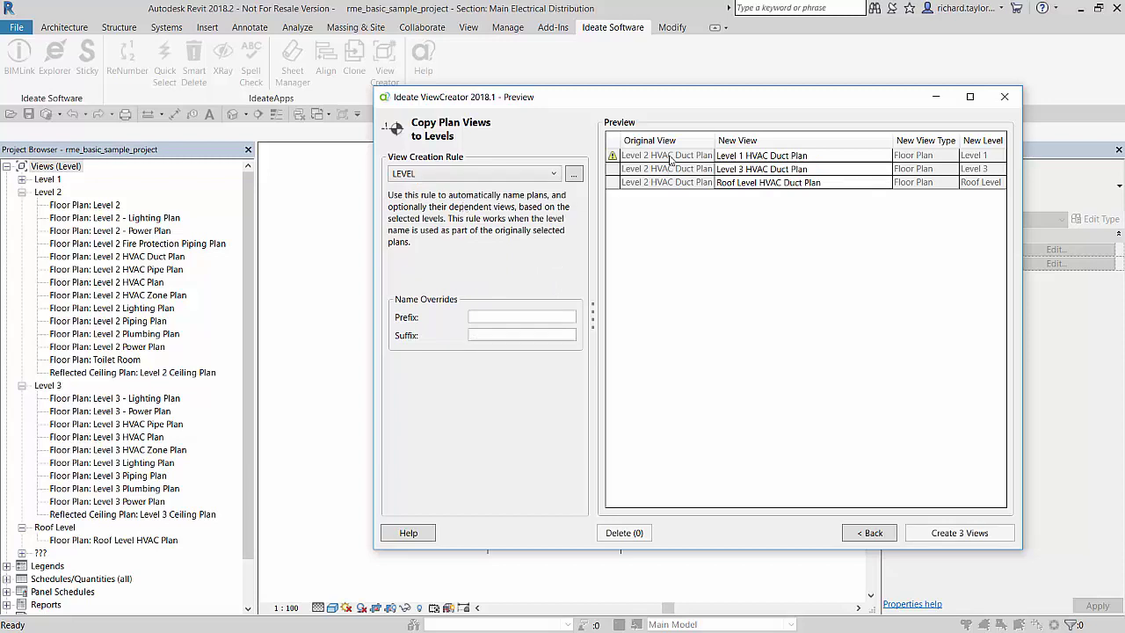
{"action": "left_click", "coordinate": [670, 159]}
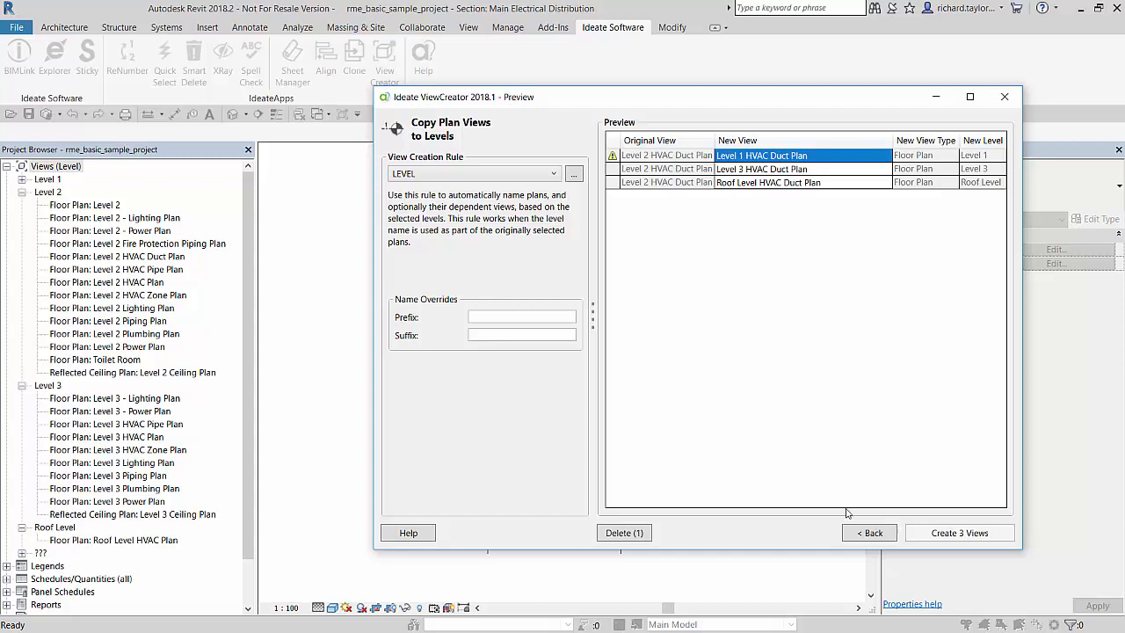
{"action": "left_click", "coordinate": [639, 534]}
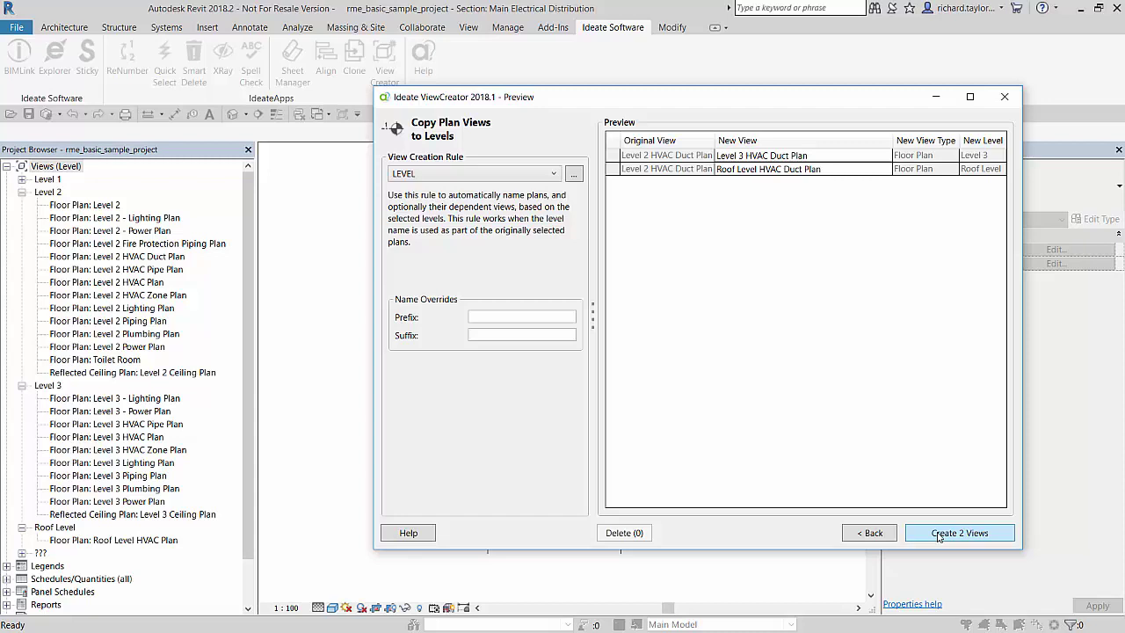
- Create the two duct plan views, then open Floor Plan: Level 3 HVAC Duct Plan
{"action": "left_click", "coordinate": [938, 534]}
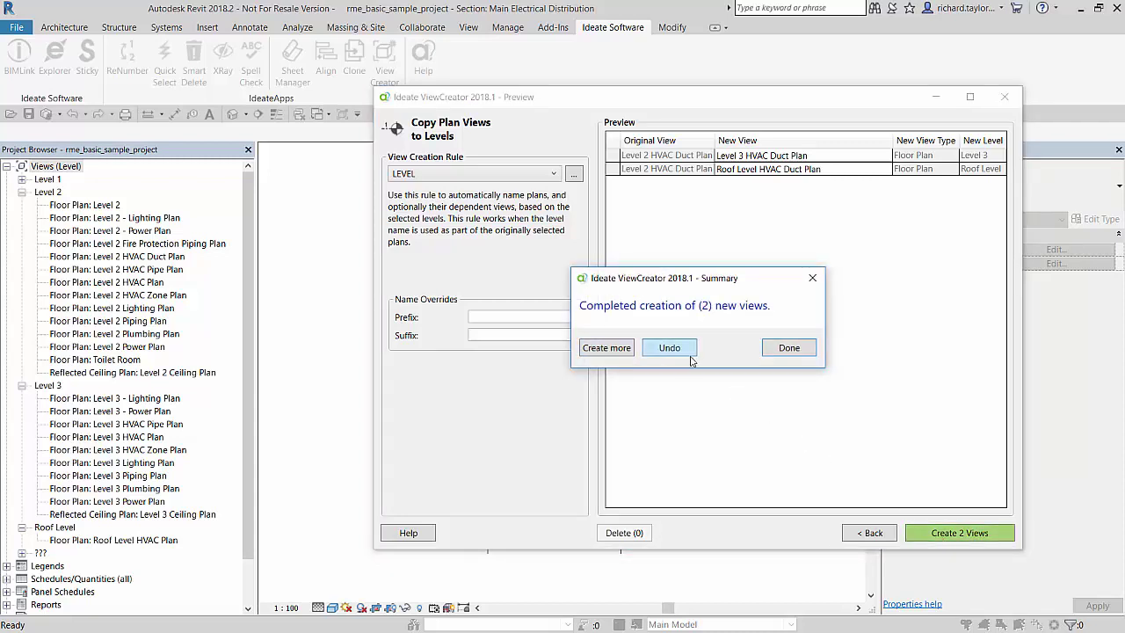
{"action": "left_click", "coordinate": [777, 351]}
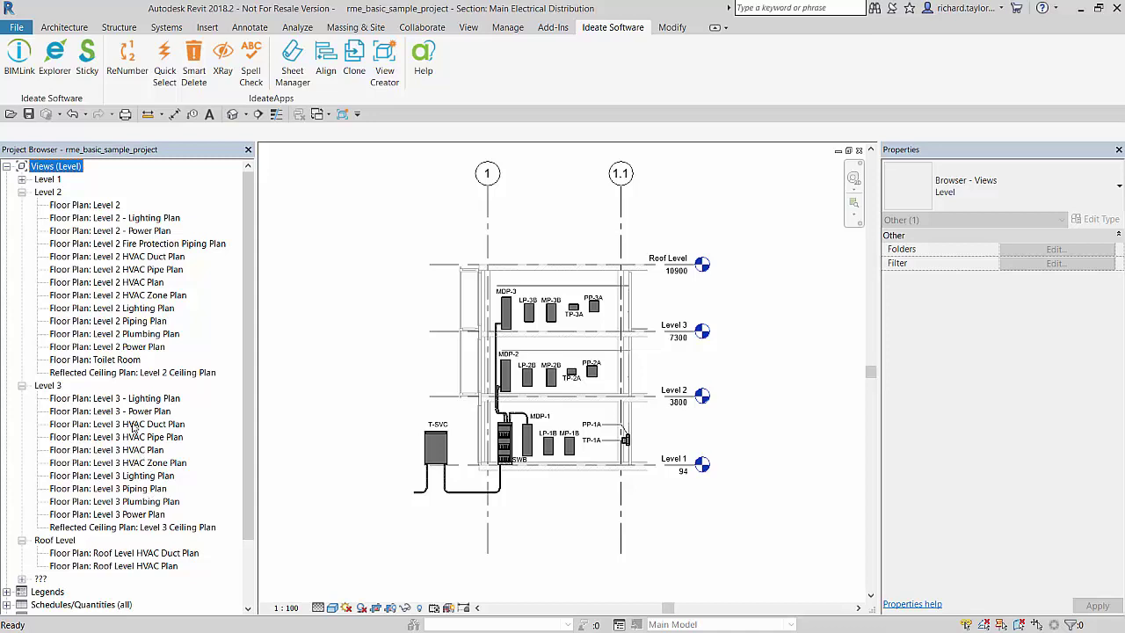
{"action": "left_click", "coordinate": [134, 425]}
{"action": "double_click", "coordinate": [135, 425]}
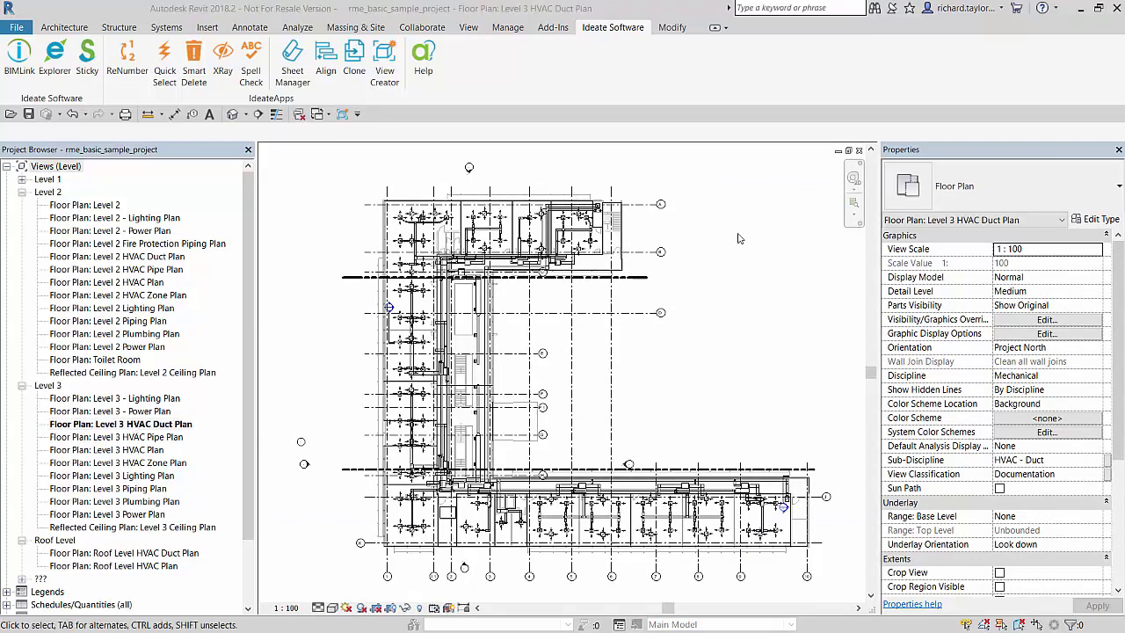
- Open rac_advanced_sample_project from the Revit Samples folder
{"action": "left_click", "coordinate": [17, 27]}
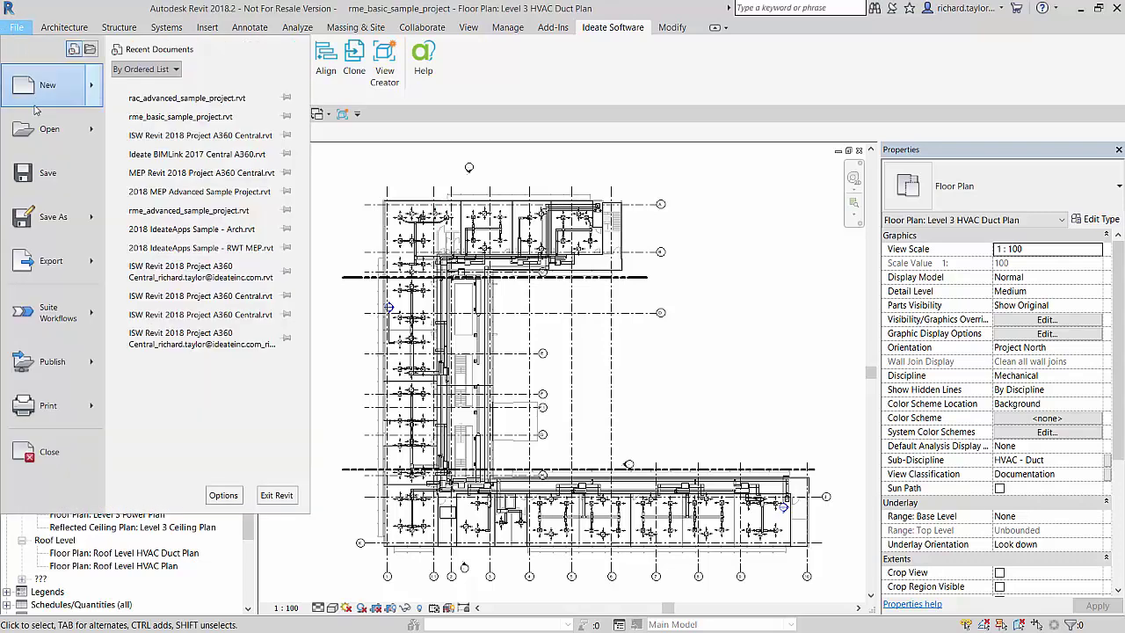
{"action": "left_click", "coordinate": [47, 134]}
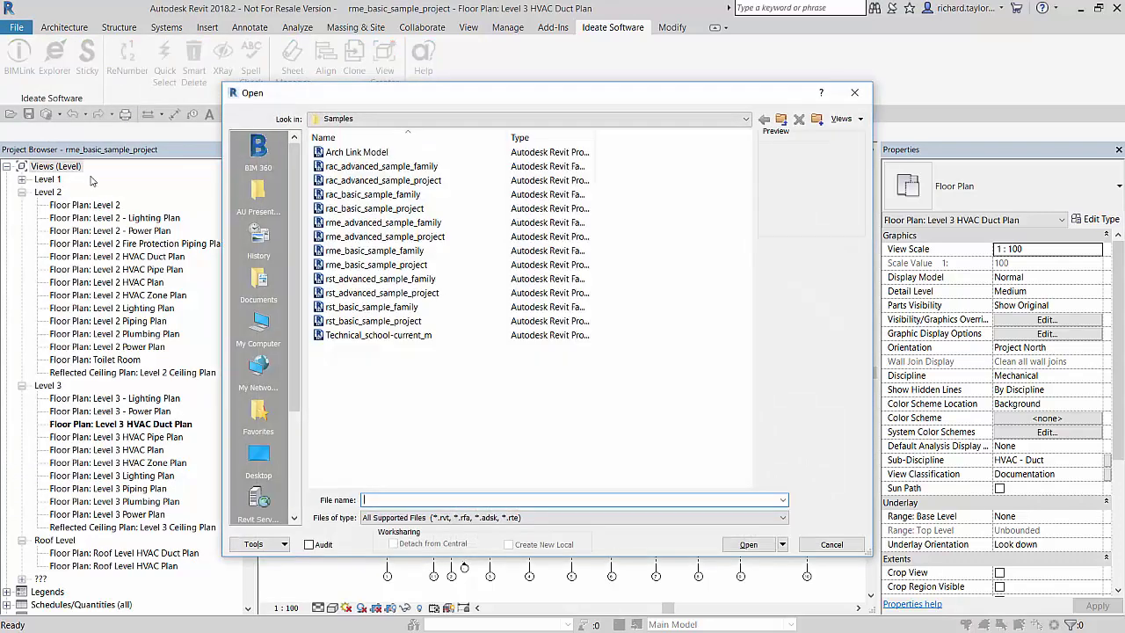
{"action": "left_click", "coordinate": [383, 181]}
{"action": "left_click", "coordinate": [745, 544]}
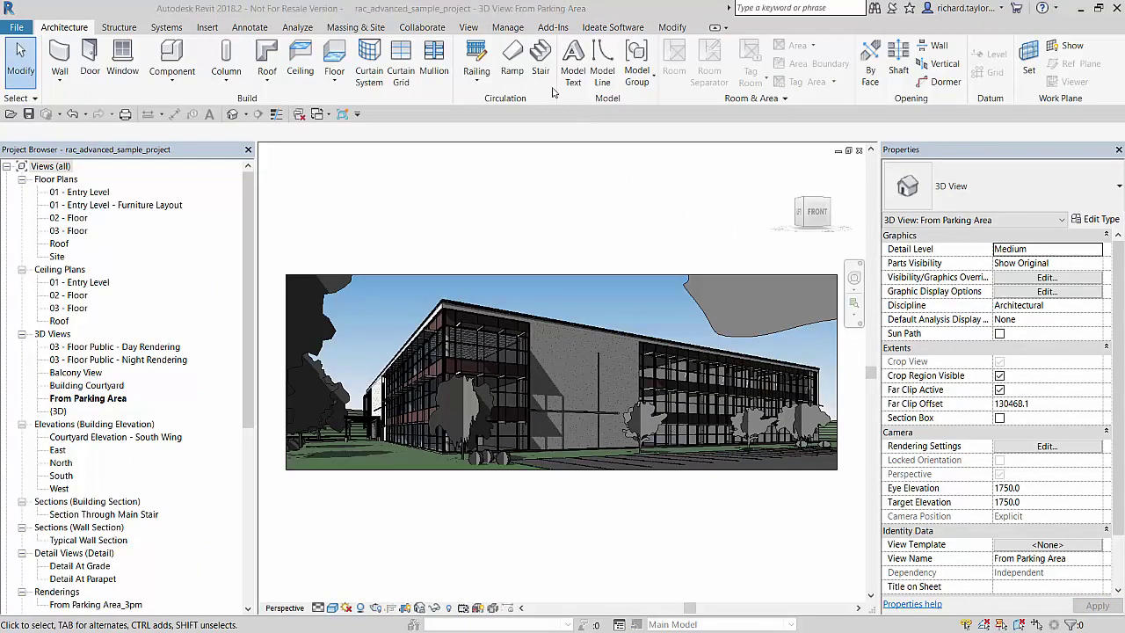
- Combine the New Construction phase with the previous Existing phase
{"action": "left_click", "coordinate": [513, 29]}
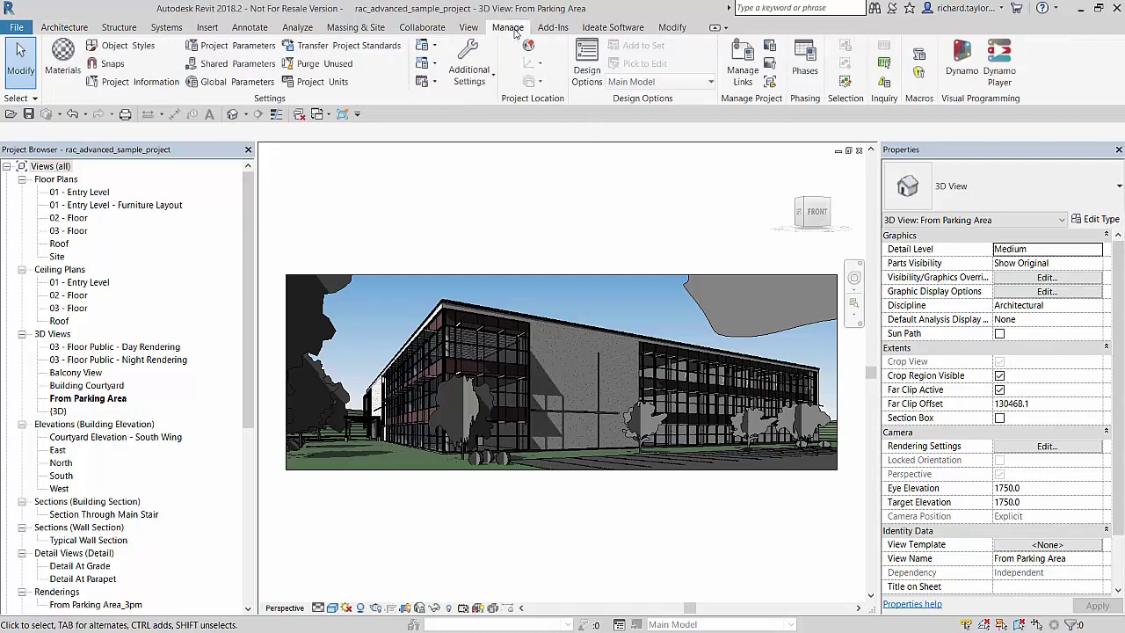
{"action": "left_click", "coordinate": [799, 74]}
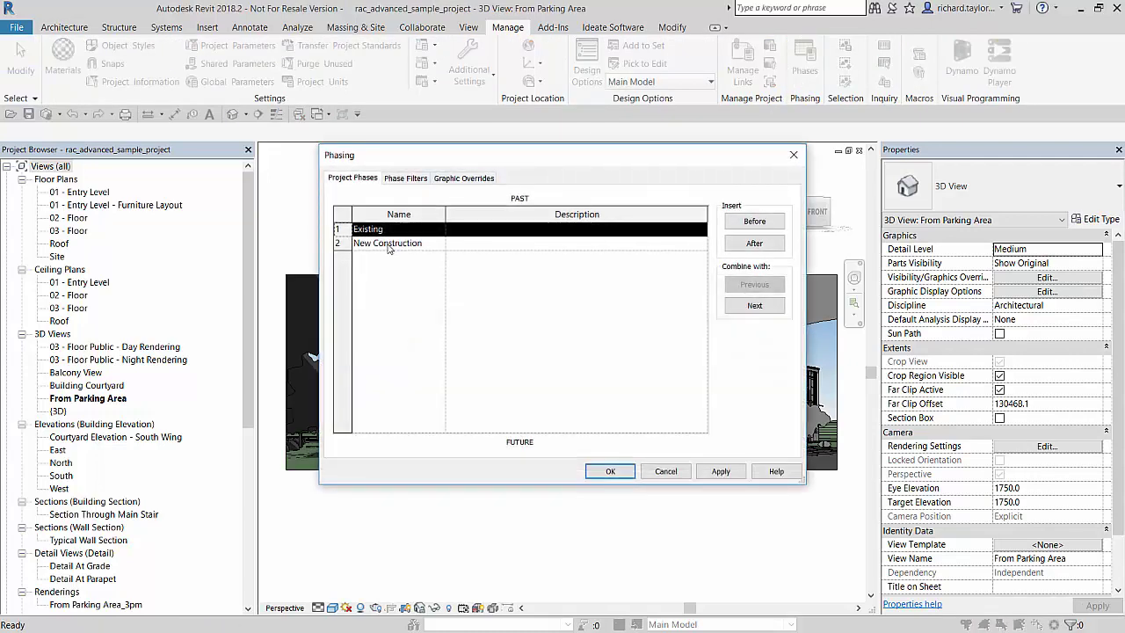
{"action": "left_click", "coordinate": [389, 245]}
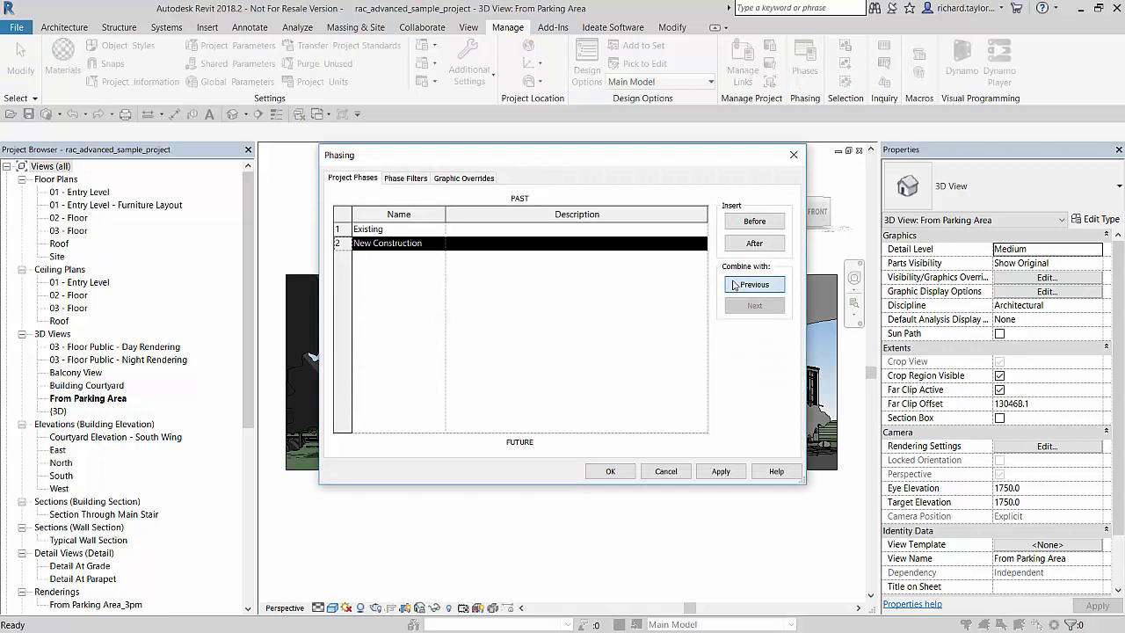
{"action": "left_click", "coordinate": [743, 285]}
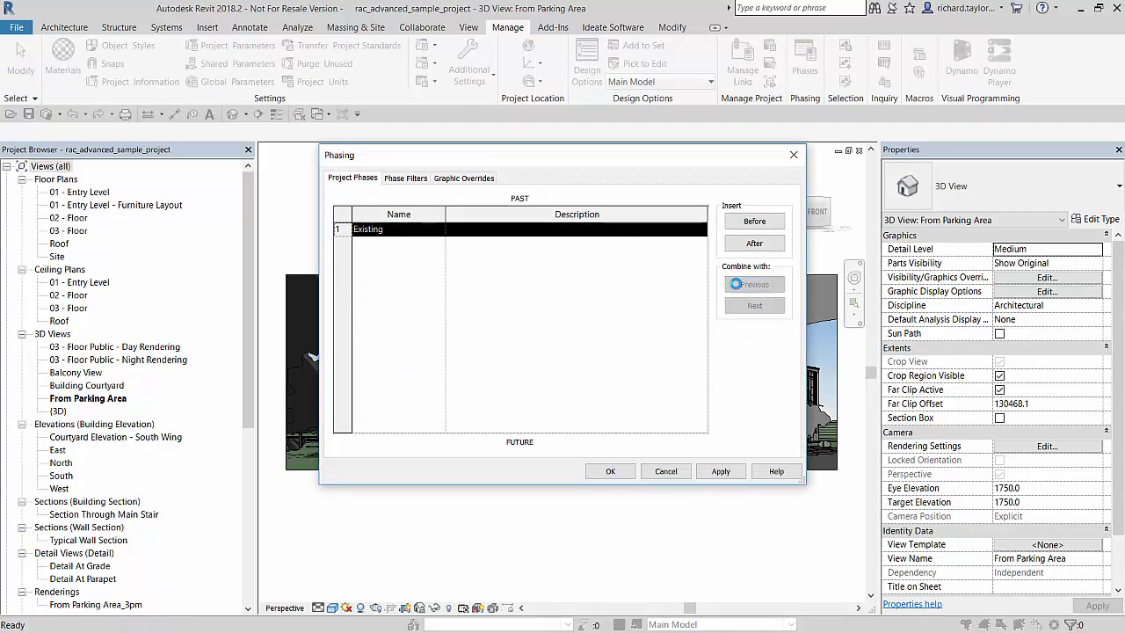
- Insert a phase named 'Renovation Work' after Existing
{"action": "left_click", "coordinate": [754, 244]}
{"action": "left_click", "coordinate": [418, 243]}
{"action": "type", "text": "Renovation W"}
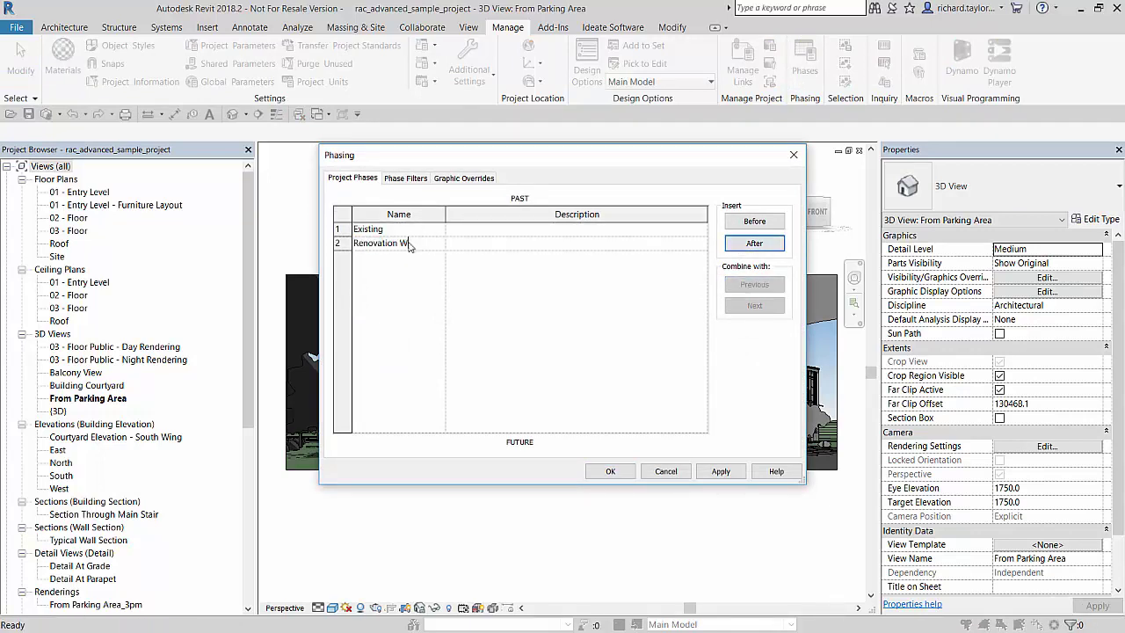
{"action": "type", "text": "ork"}
{"action": "key", "text": "Tab"}
- Accept the phase changes, organize the Project Browser by Phase, and expand Existing
{"action": "left_click", "coordinate": [607, 472]}
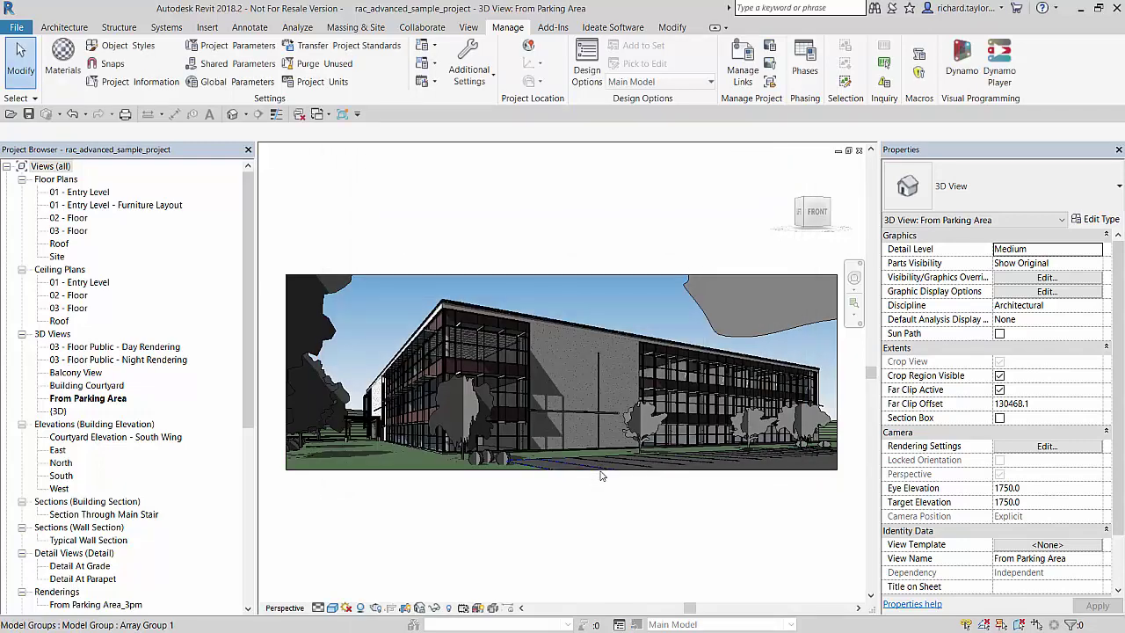
{"action": "left_click", "coordinate": [49, 169]}
{"action": "right_click", "coordinate": [49, 171]}
{"action": "left_click", "coordinate": [74, 185]}
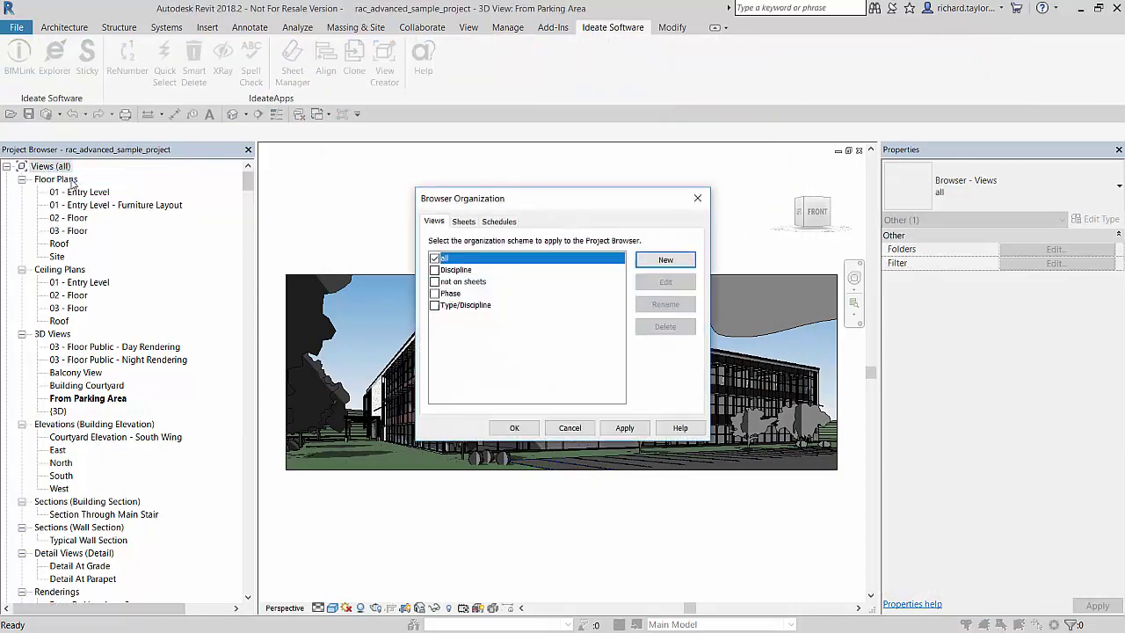
{"action": "left_click", "coordinate": [439, 294]}
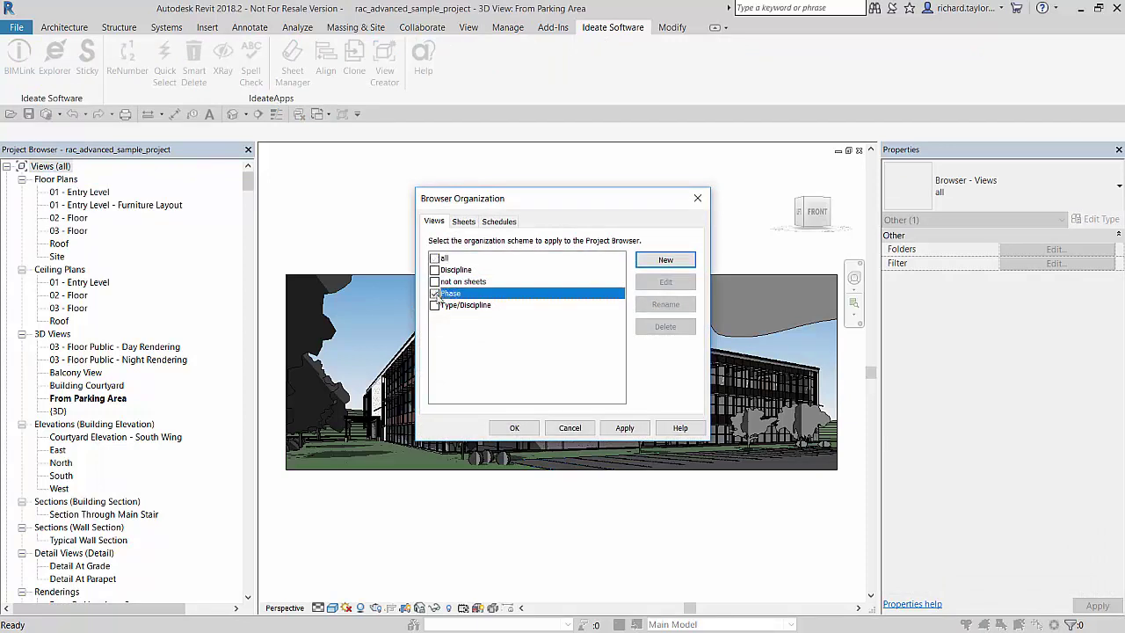
{"action": "left_click", "coordinate": [515, 428]}
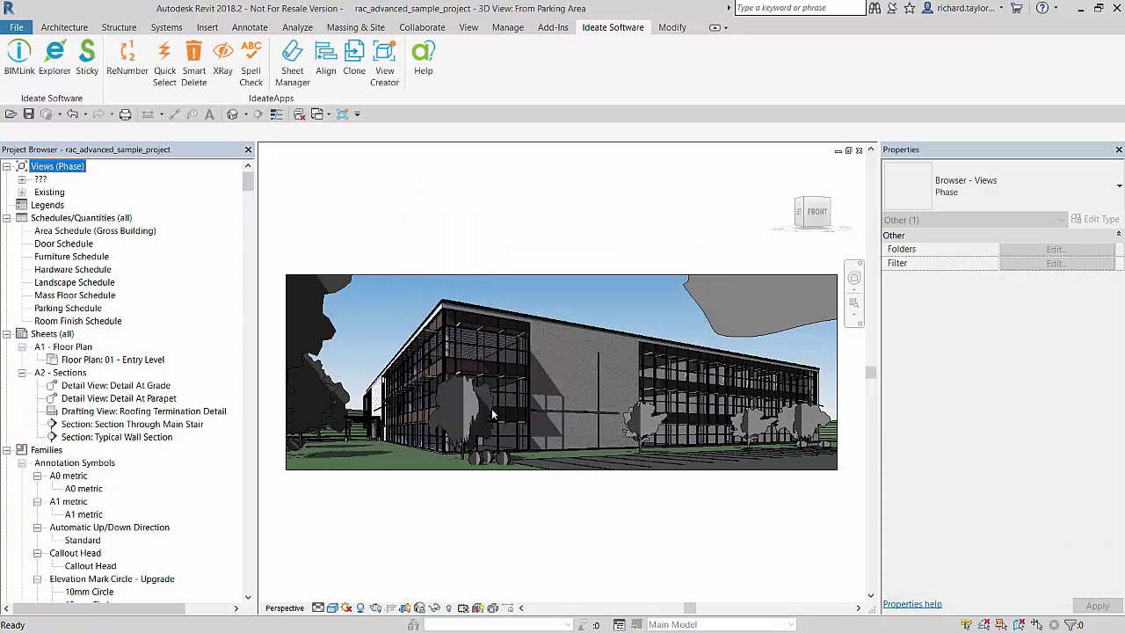
{"action": "left_click", "coordinate": [21, 192]}
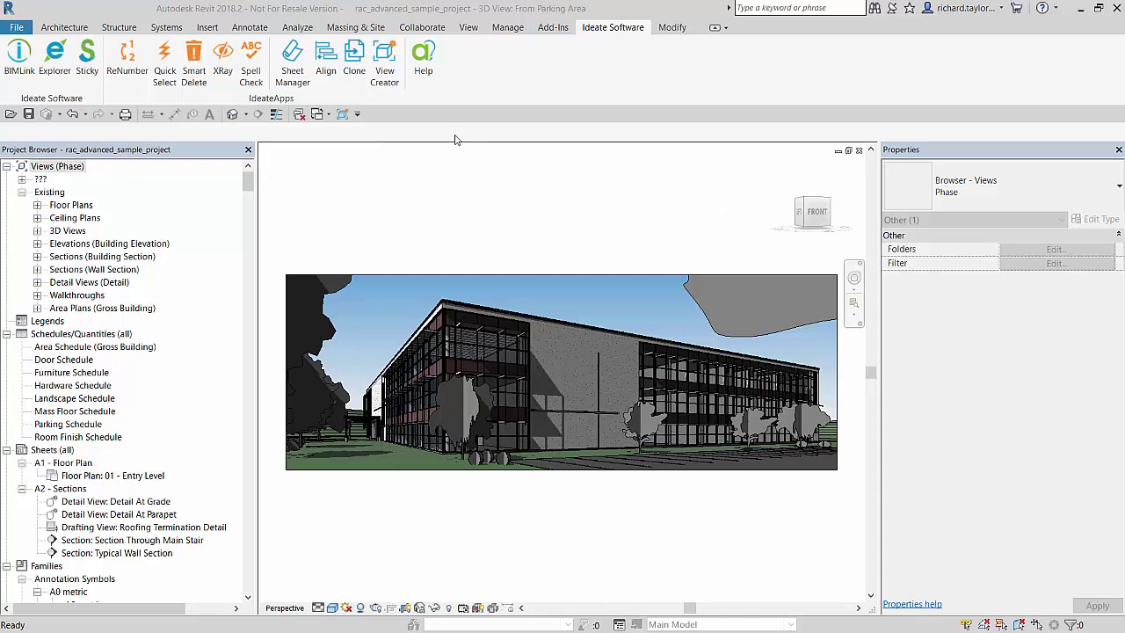
- Start View Creator's Duplicate Views with the DUPLICATE - Phase rule
{"action": "left_click", "coordinate": [387, 72]}
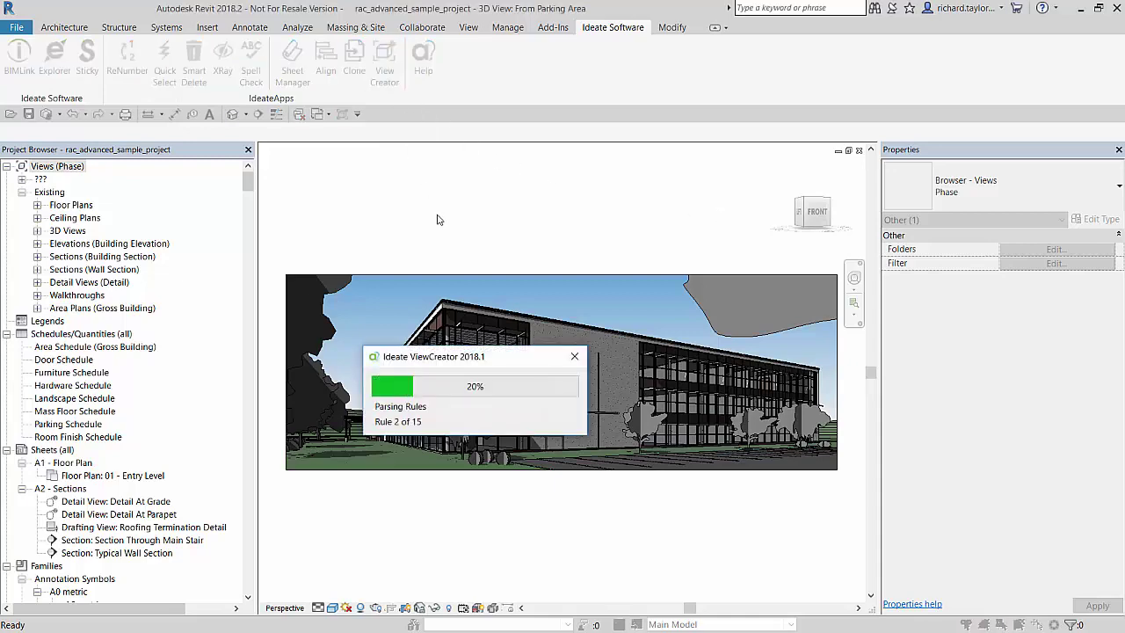
{"action": "left_click_drag", "start_coordinate": [442, 190], "coordinate": [475, 108]}
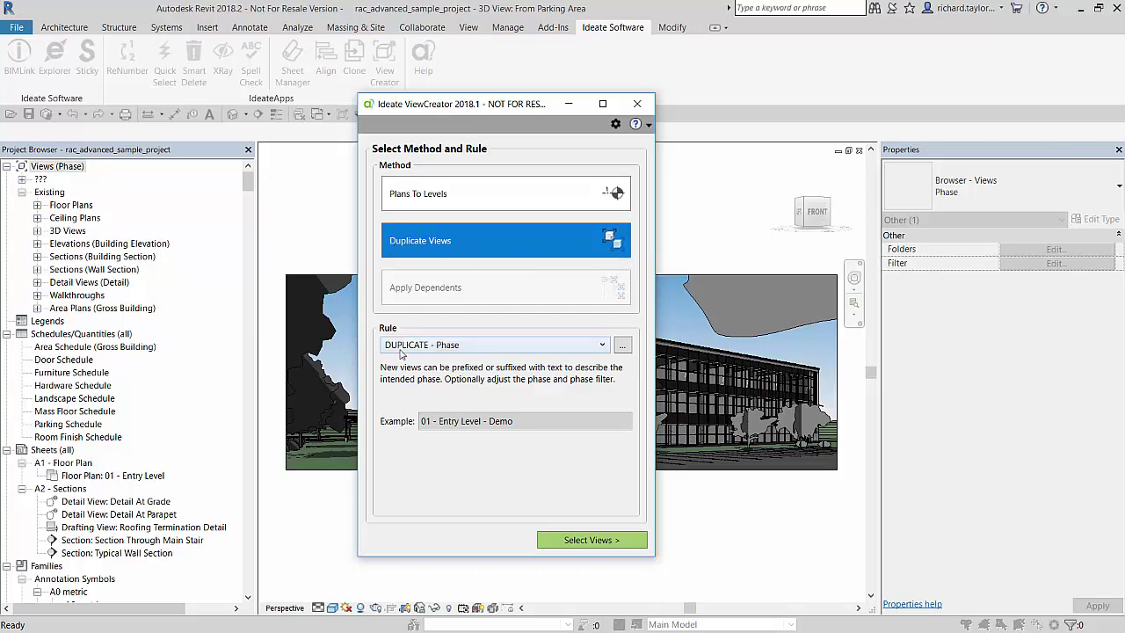
{"action": "left_click", "coordinate": [591, 541]}
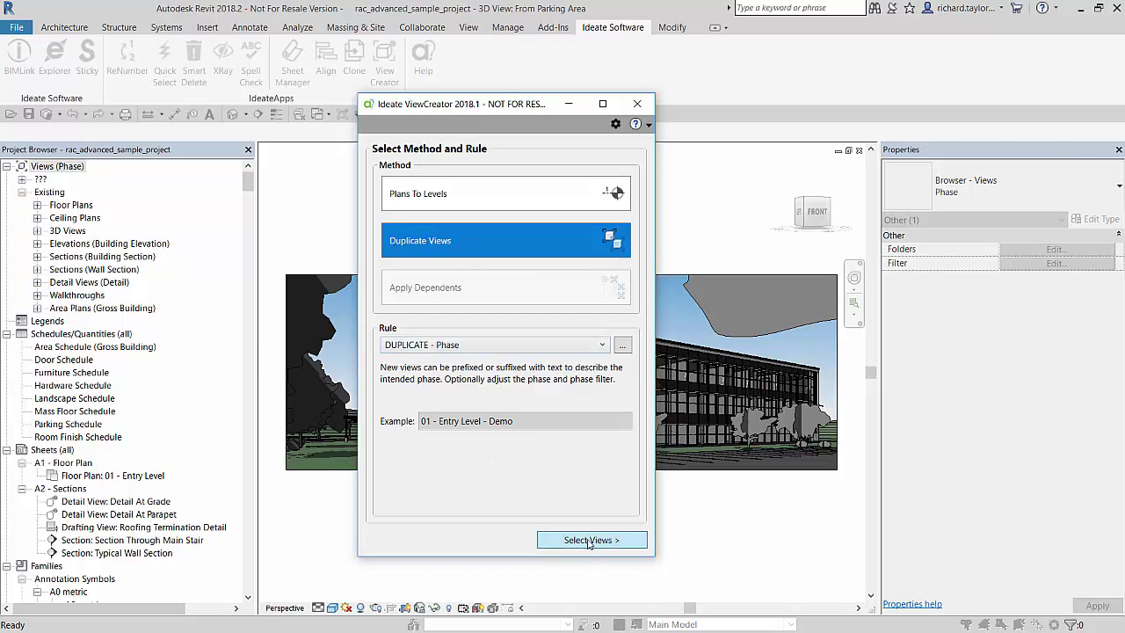
- Tick the four ceiling plans and four floor plans (Entry Level, 02, 03, Roof) and preview
{"action": "left_click", "coordinate": [408, 252]}
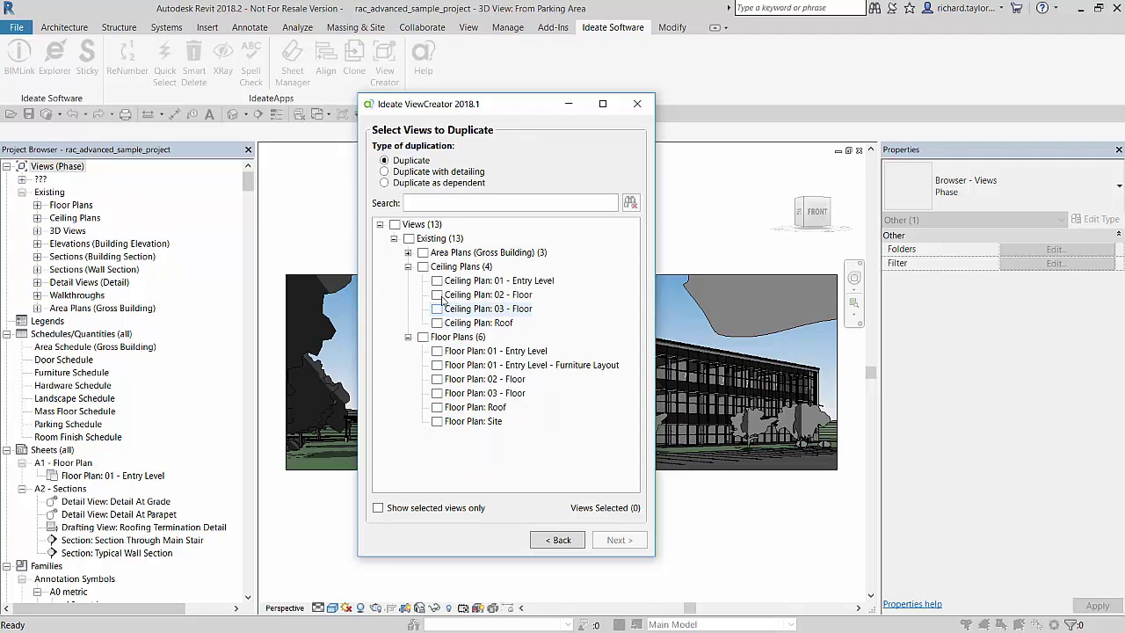
{"action": "left_click", "coordinate": [437, 280]}
{"action": "left_click", "coordinate": [437, 309]}
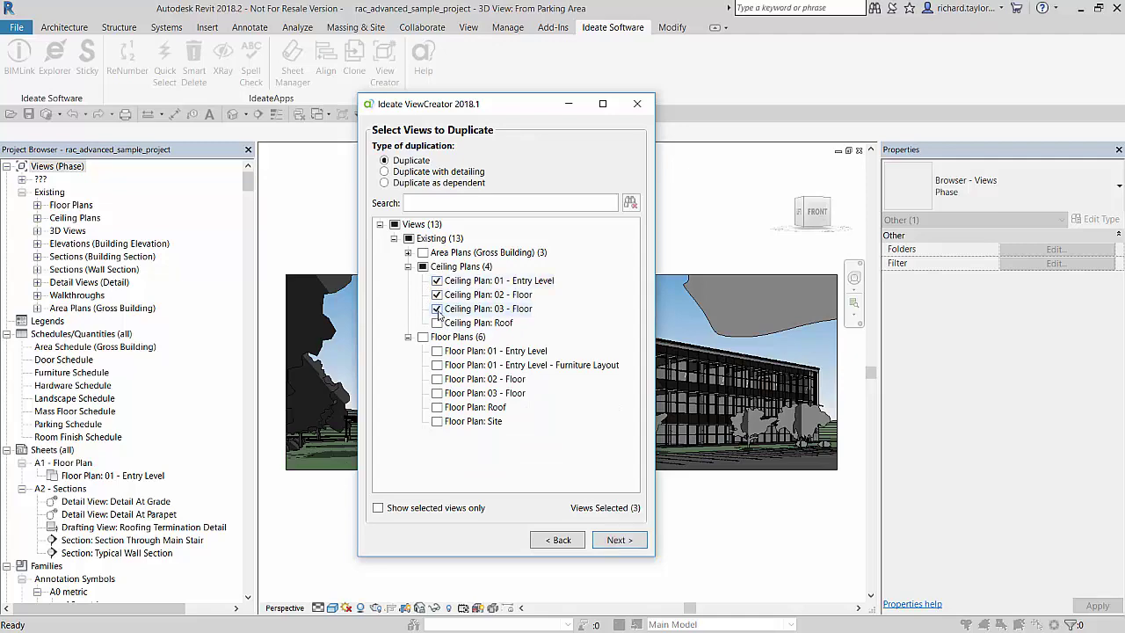
{"action": "left_click", "coordinate": [437, 351]}
{"action": "left_click", "coordinate": [437, 378]}
{"action": "left_click", "coordinate": [436, 407]}
{"action": "left_click", "coordinate": [610, 541]}
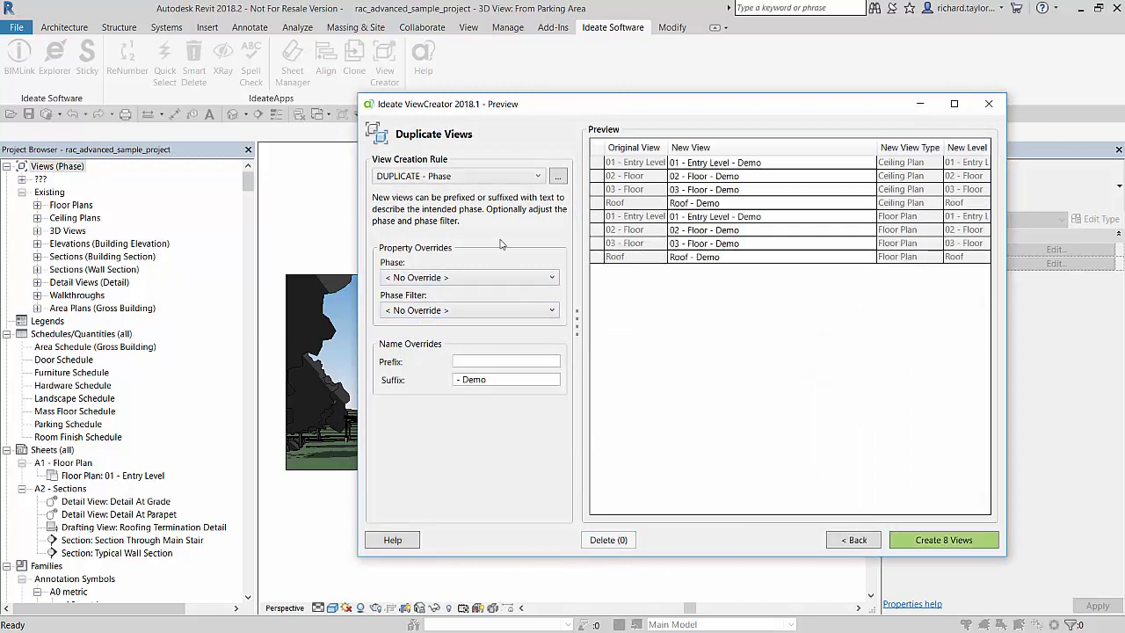
- Apply the Phase Level Type naming rule, set phase to Renovation Work, and create 8 views
{"action": "left_click", "coordinate": [504, 181]}
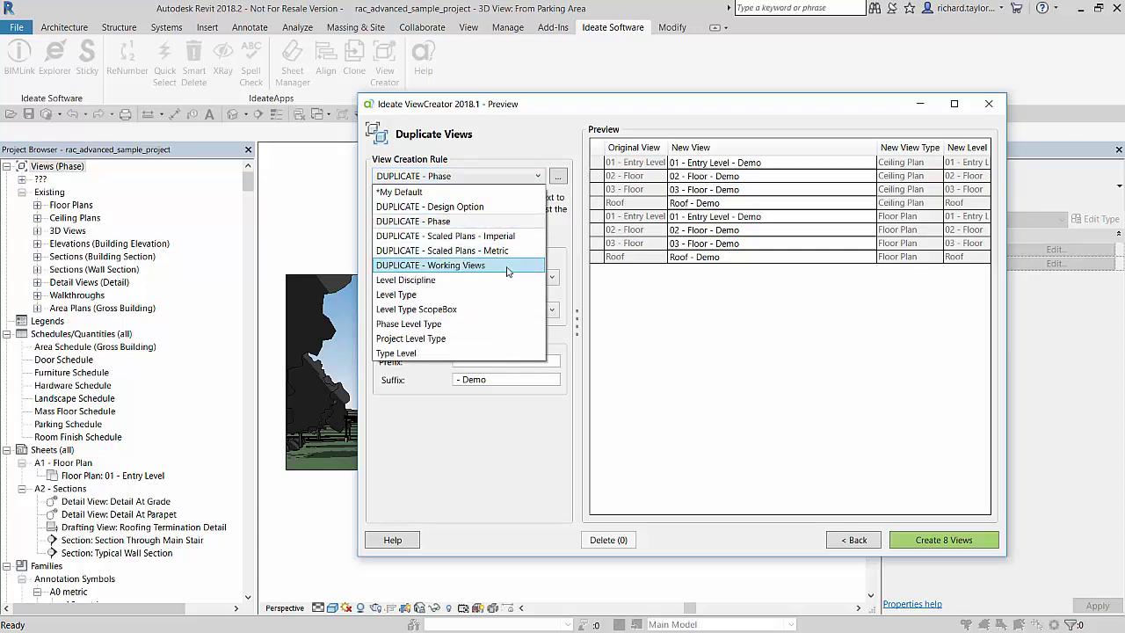
{"action": "left_click", "coordinate": [494, 324]}
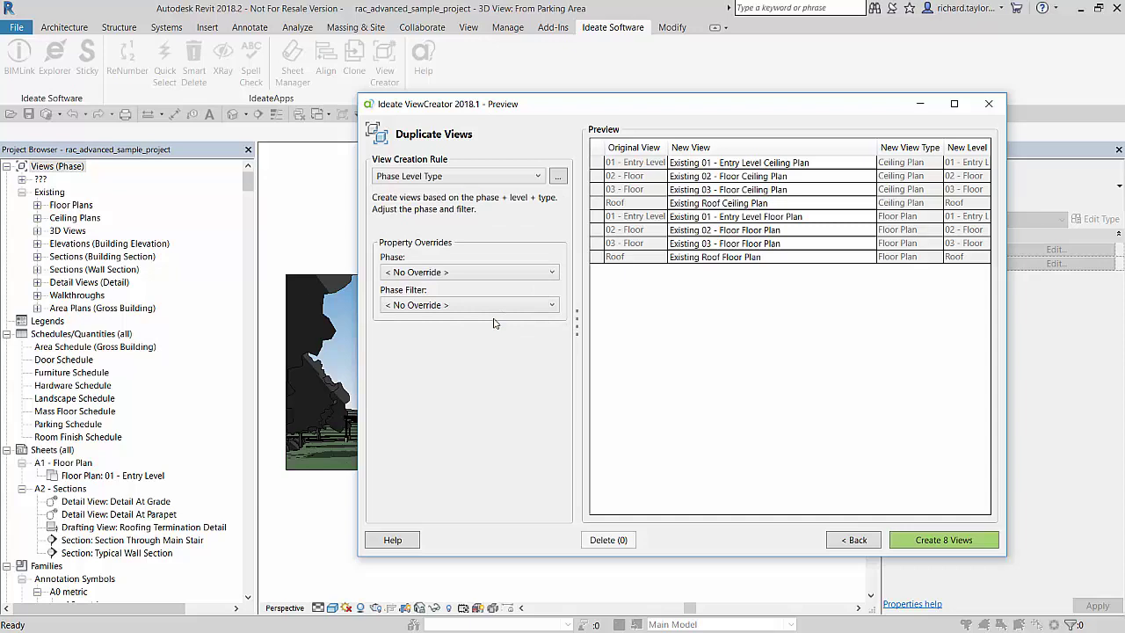
{"action": "left_click", "coordinate": [487, 272]}
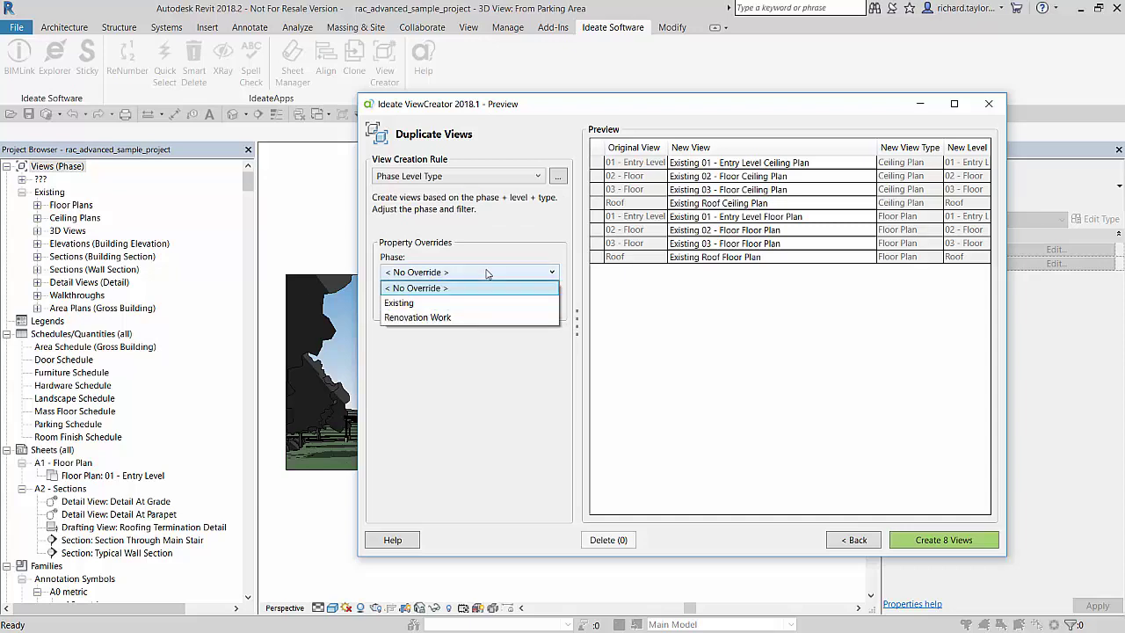
{"action": "left_click", "coordinate": [483, 317]}
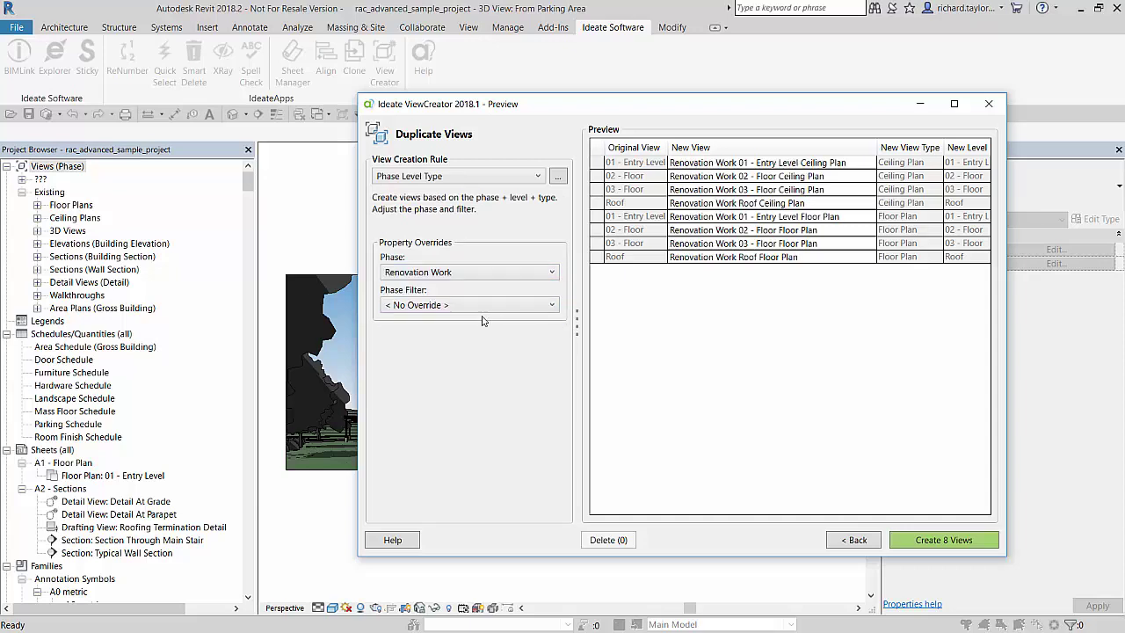
{"action": "left_click", "coordinate": [906, 546]}
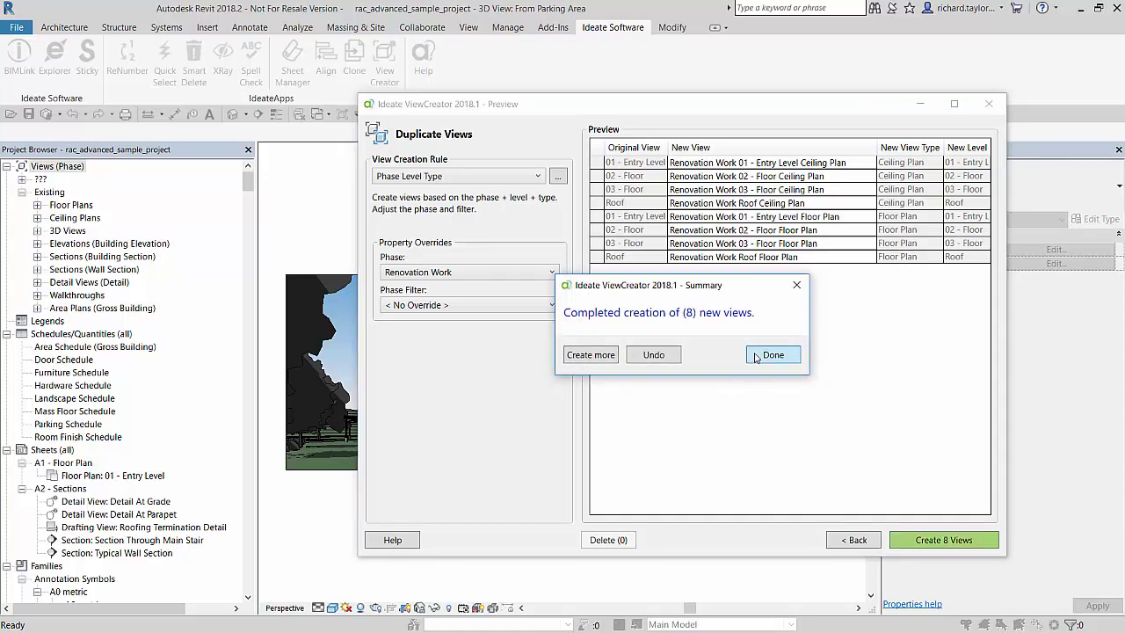
- Expand the eight Renovation Work floor and ceiling plans and open Renovation Work 02 - Floor Floor Plan
{"action": "left_click", "coordinate": [758, 358]}
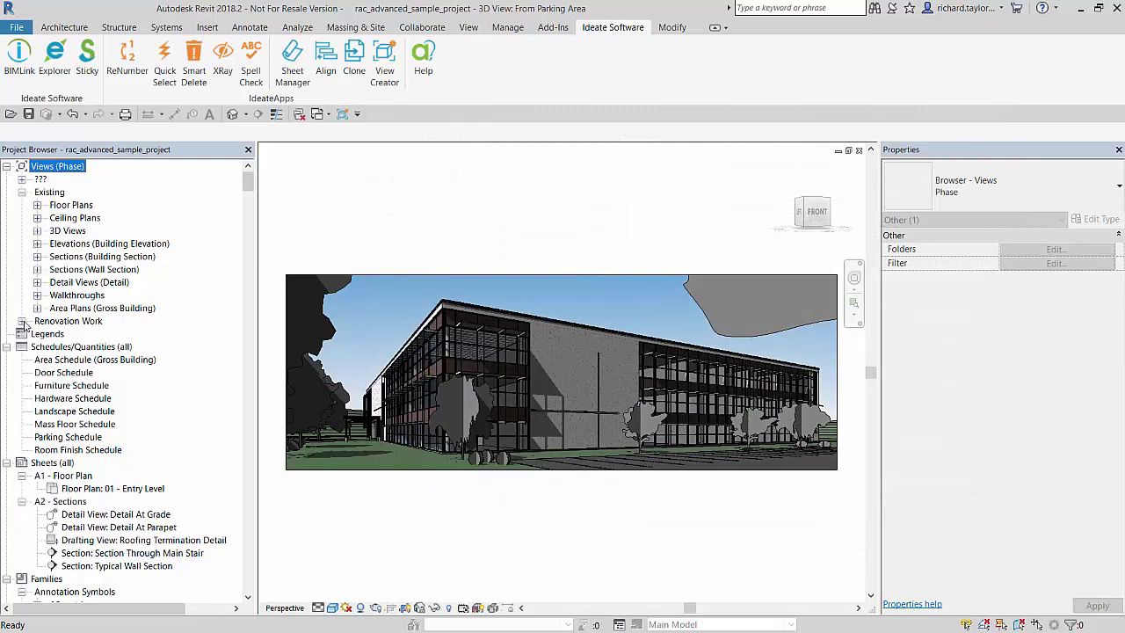
{"action": "left_click", "coordinate": [22, 321]}
{"action": "left_click", "coordinate": [37, 334]}
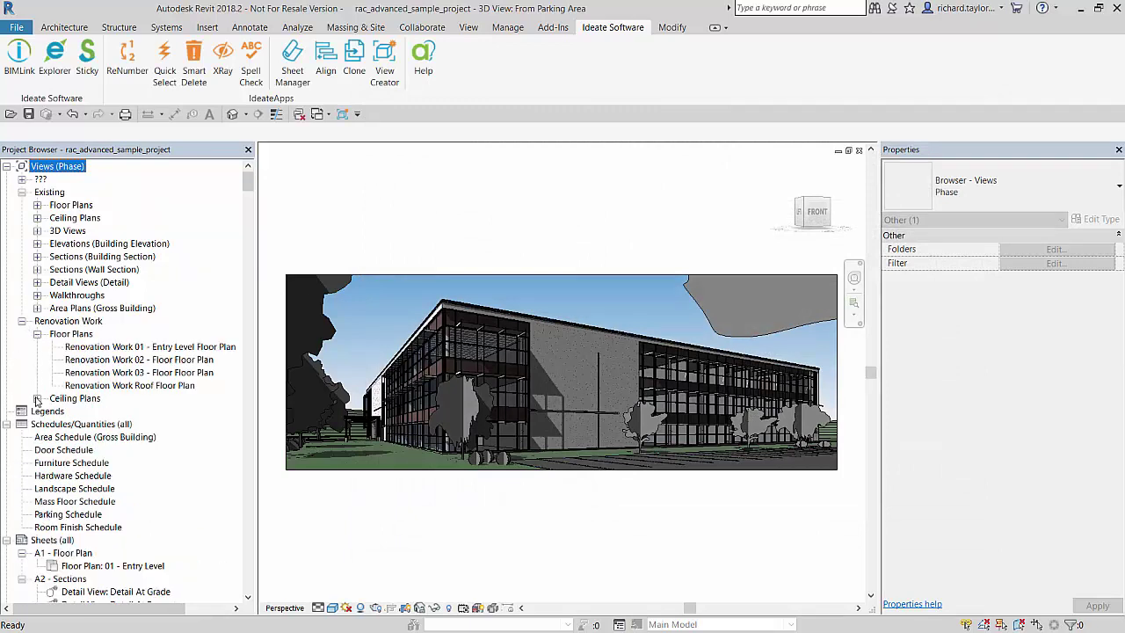
{"action": "left_click", "coordinate": [36, 398]}
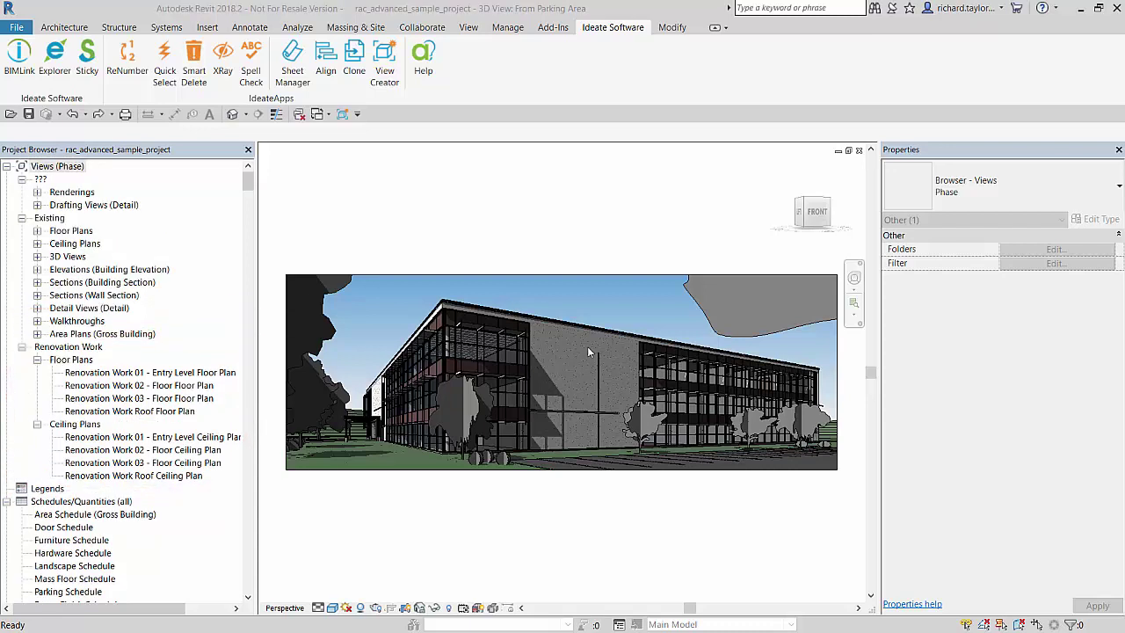
{"action": "double_click", "coordinate": [162, 387]}
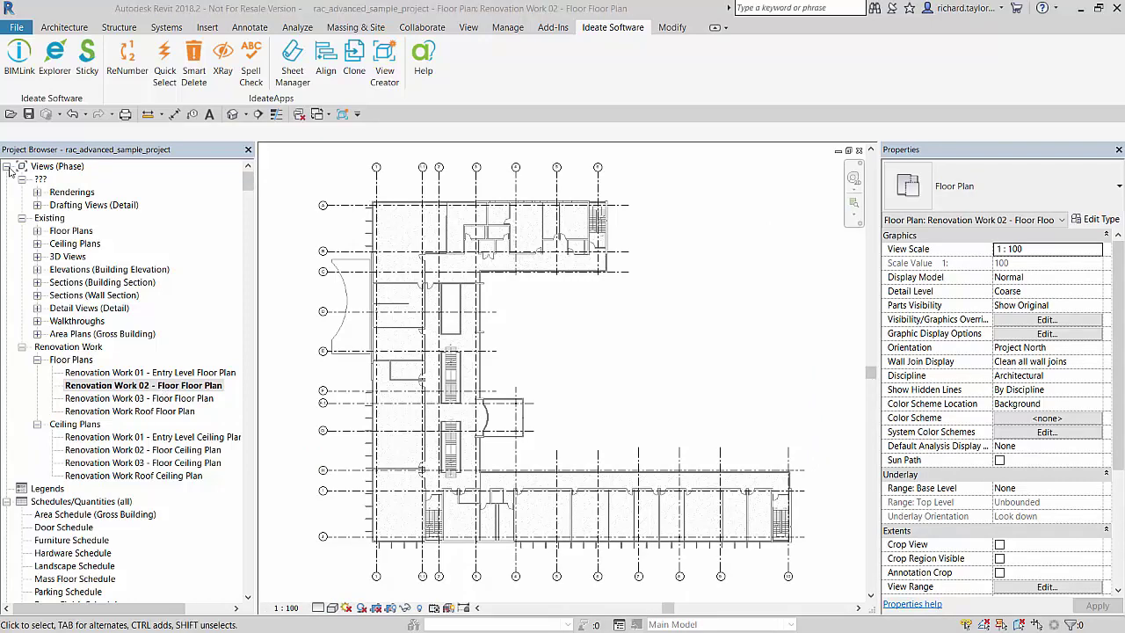
- Save and close rac_advanced_sample_project, then expand Level 1 HVAC Duct Plan's _A, _B, _C dependents
{"action": "left_click", "coordinate": [17, 27]}
{"action": "left_click", "coordinate": [83, 451]}
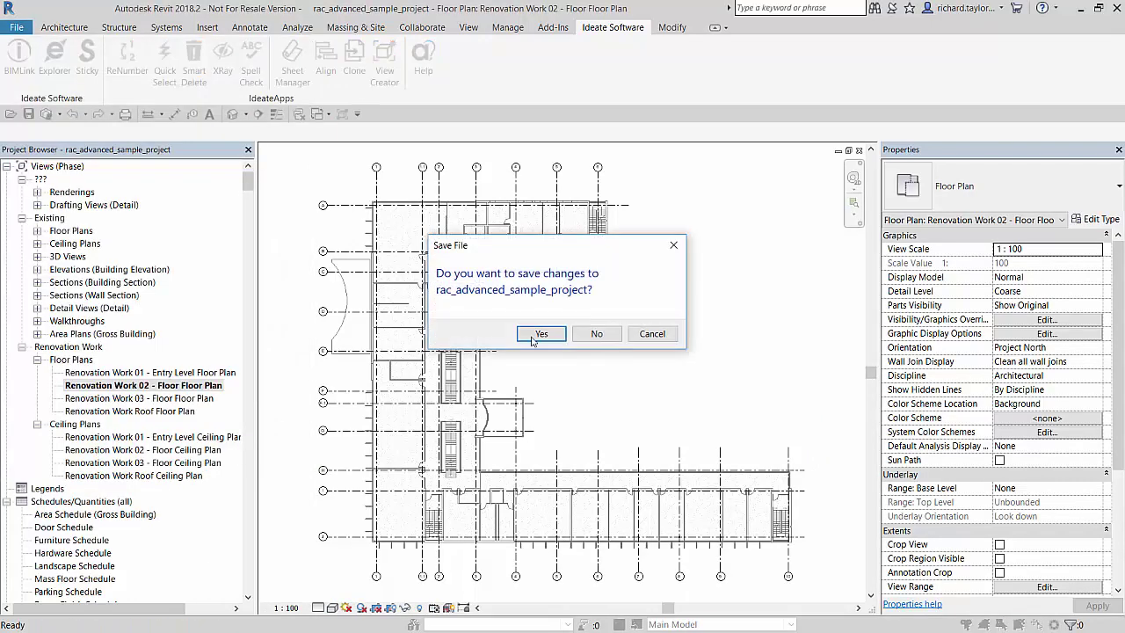
{"action": "left_click", "coordinate": [606, 401]}
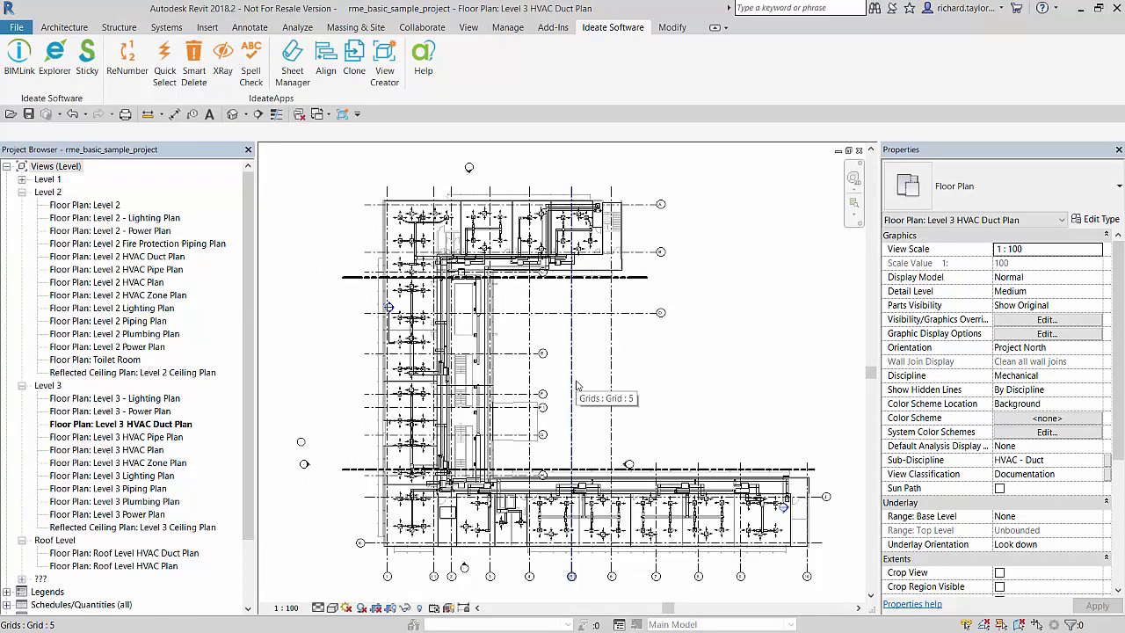
{"action": "left_click", "coordinate": [21, 179]}
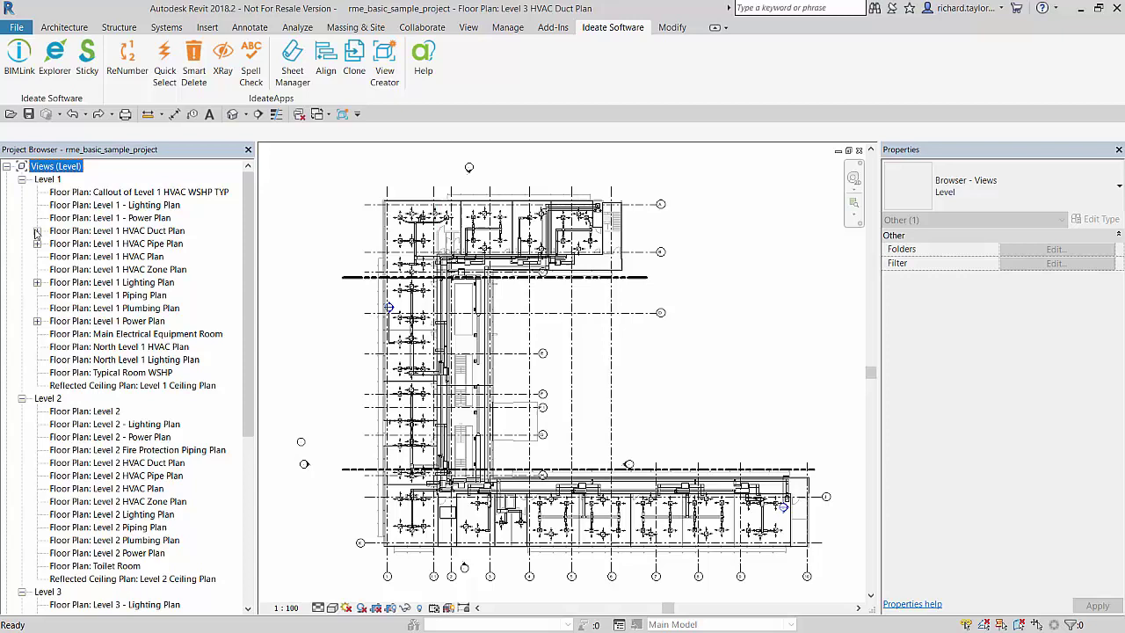
{"action": "left_click", "coordinate": [36, 231]}
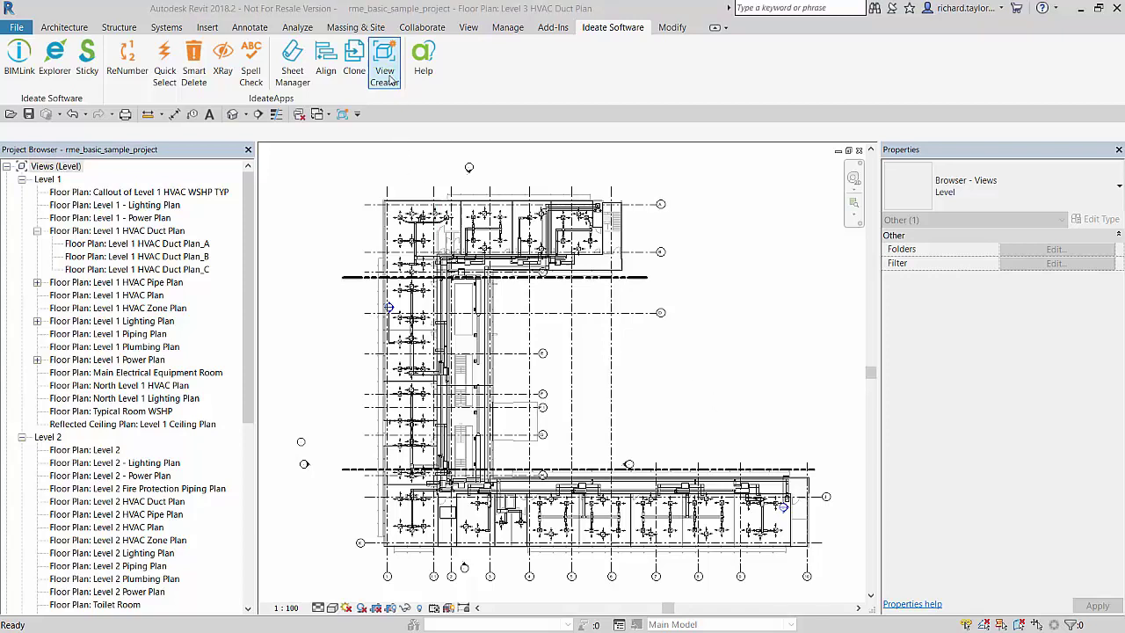
- In ViewCreator's Apply Dependents, select Level 1 HVAC Duct Plan_A, _B and _C as sources
{"action": "left_click", "coordinate": [387, 78]}
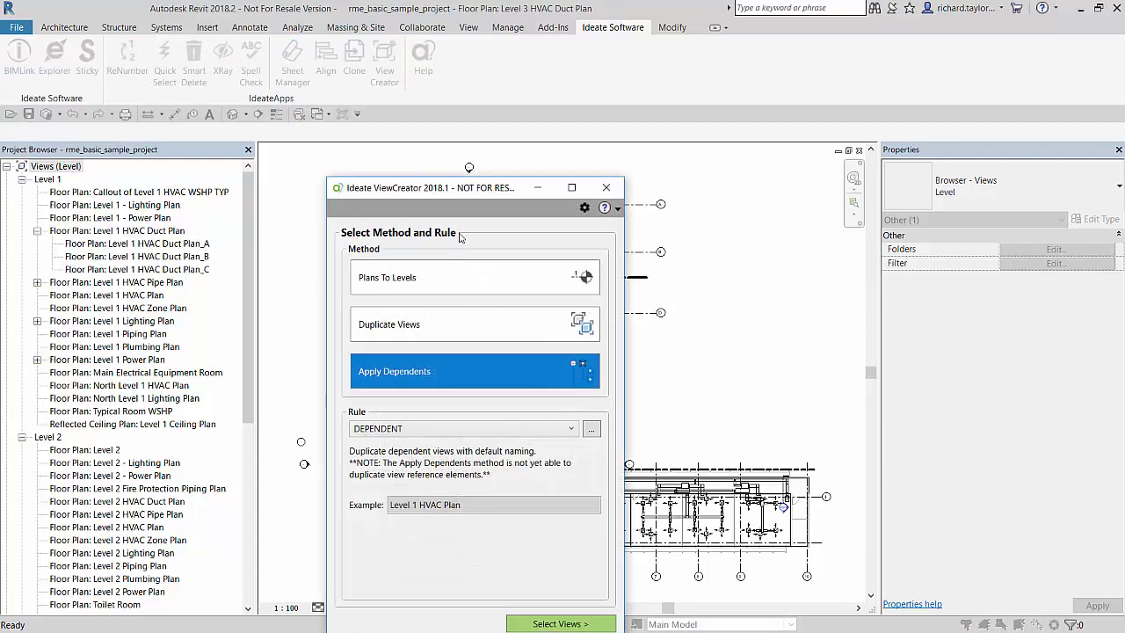
{"action": "left_click_drag", "start_coordinate": [464, 198], "coordinate": [481, 126]}
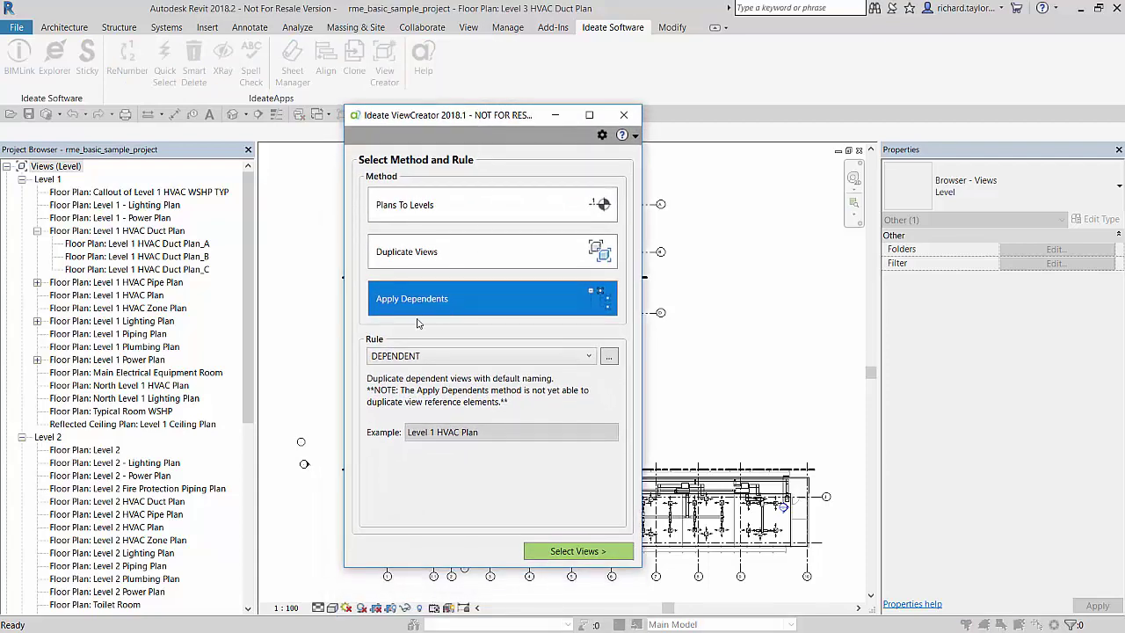
{"action": "left_click", "coordinate": [573, 551]}
{"action": "left_click", "coordinate": [424, 219]}
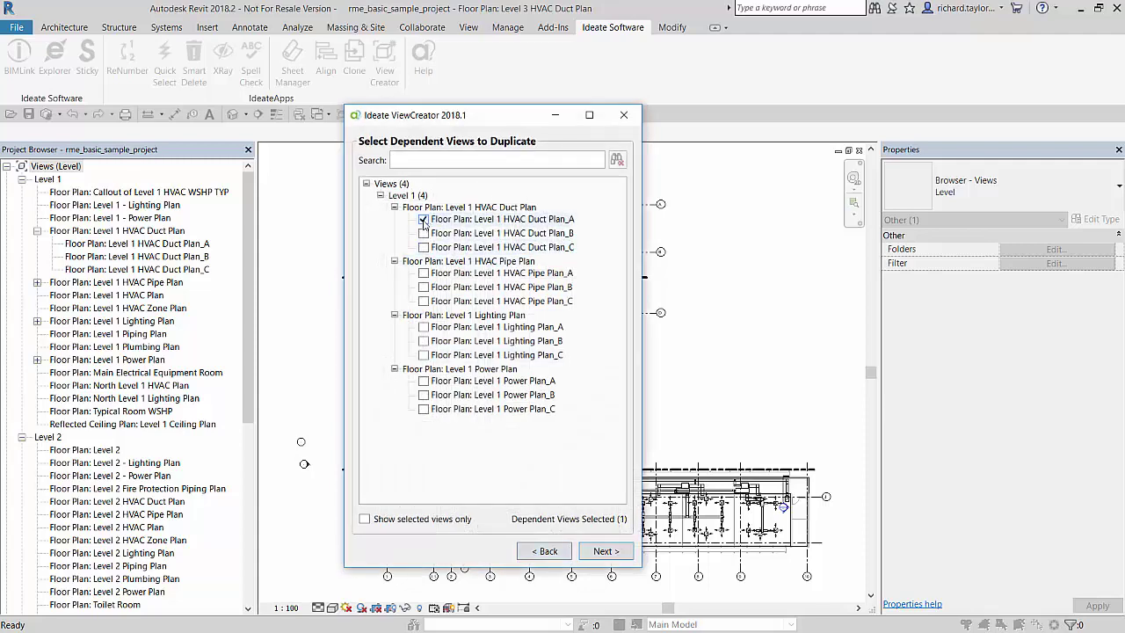
{"action": "left_click", "coordinate": [423, 247]}
{"action": "left_click", "coordinate": [597, 552]}
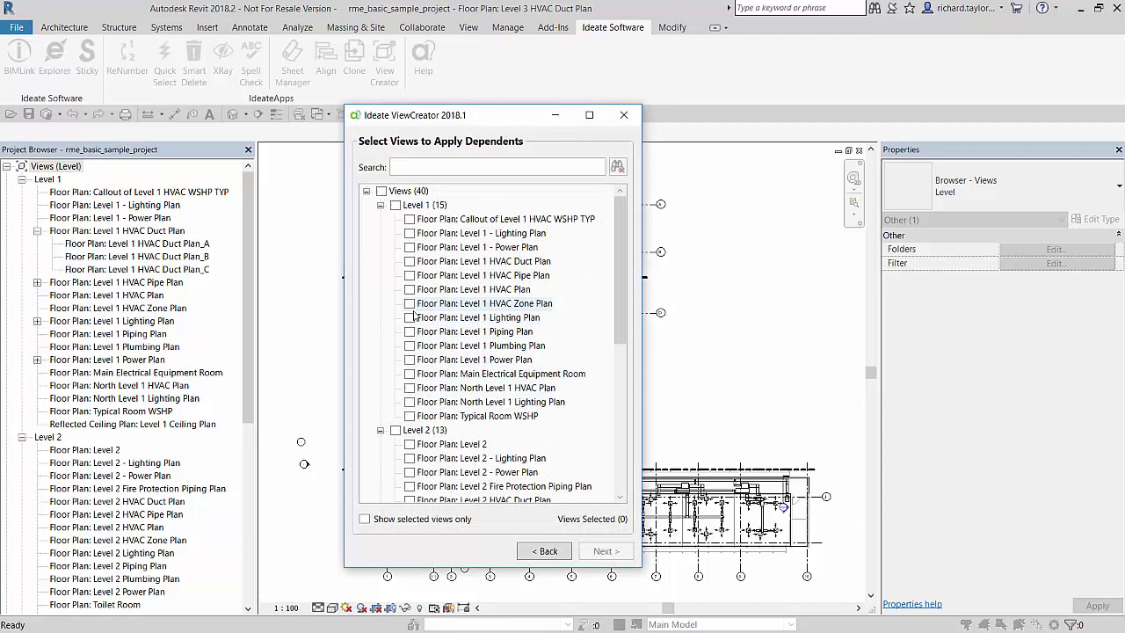
- Target the Lighting, Piping and Plumbing Plans on Levels 1, 2 and 3, then preview
{"action": "left_click", "coordinate": [410, 318]}
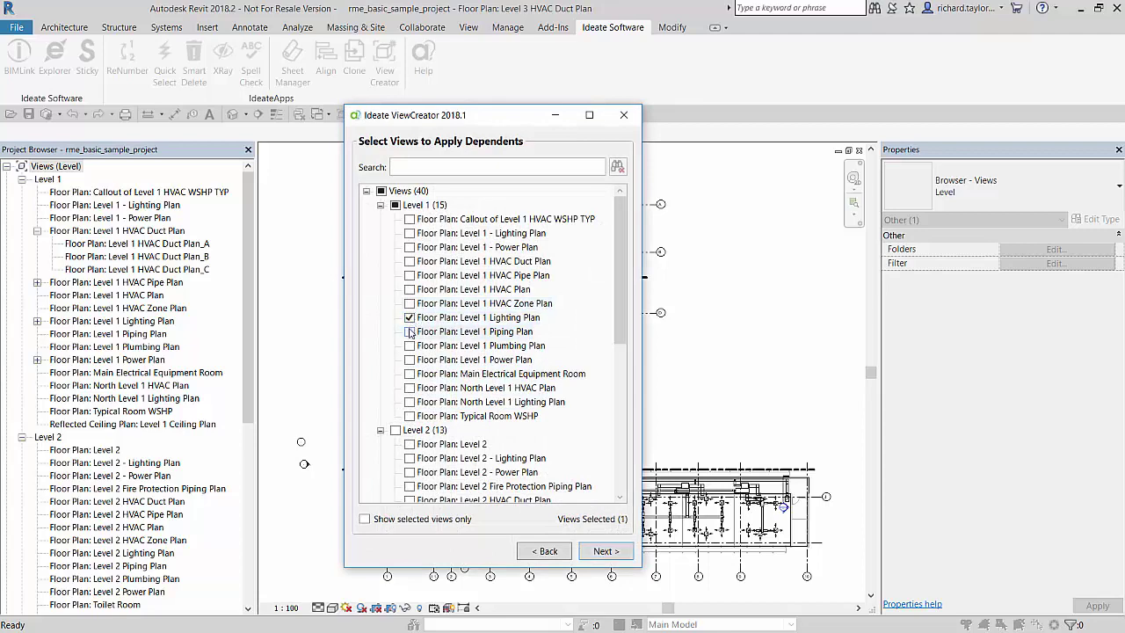
{"action": "left_click", "coordinate": [410, 345]}
{"action": "left_click_drag", "start_coordinate": [618, 318], "coordinate": [617, 411]}
{"action": "left_click", "coordinate": [410, 358]}
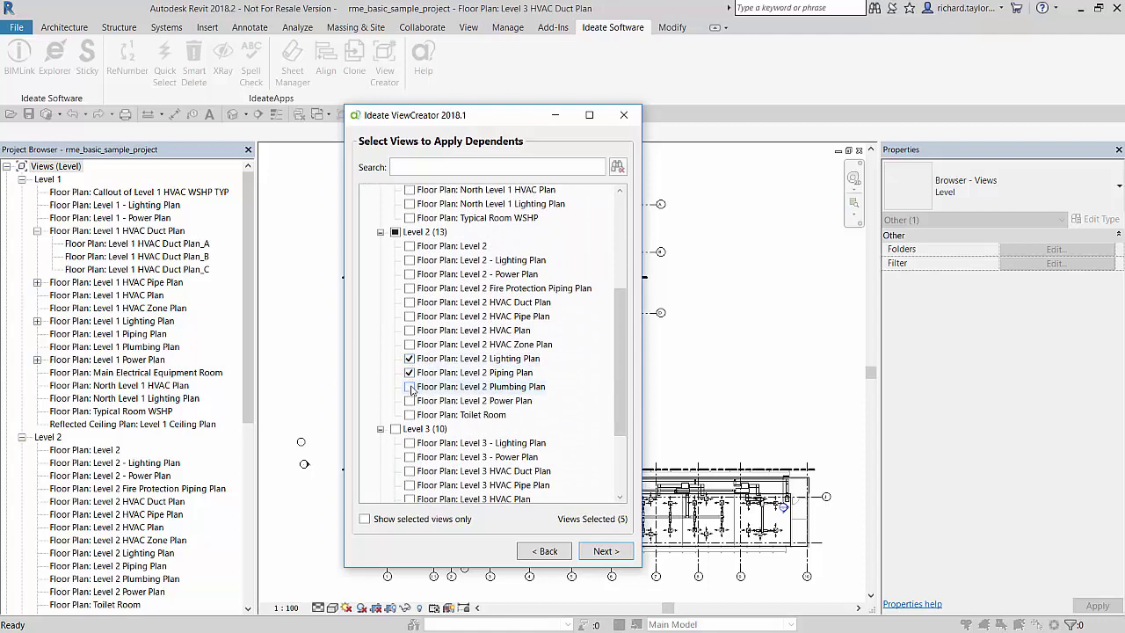
{"action": "left_click", "coordinate": [410, 386]}
{"action": "left_click_drag", "start_coordinate": [628, 391], "coordinate": [629, 453]}
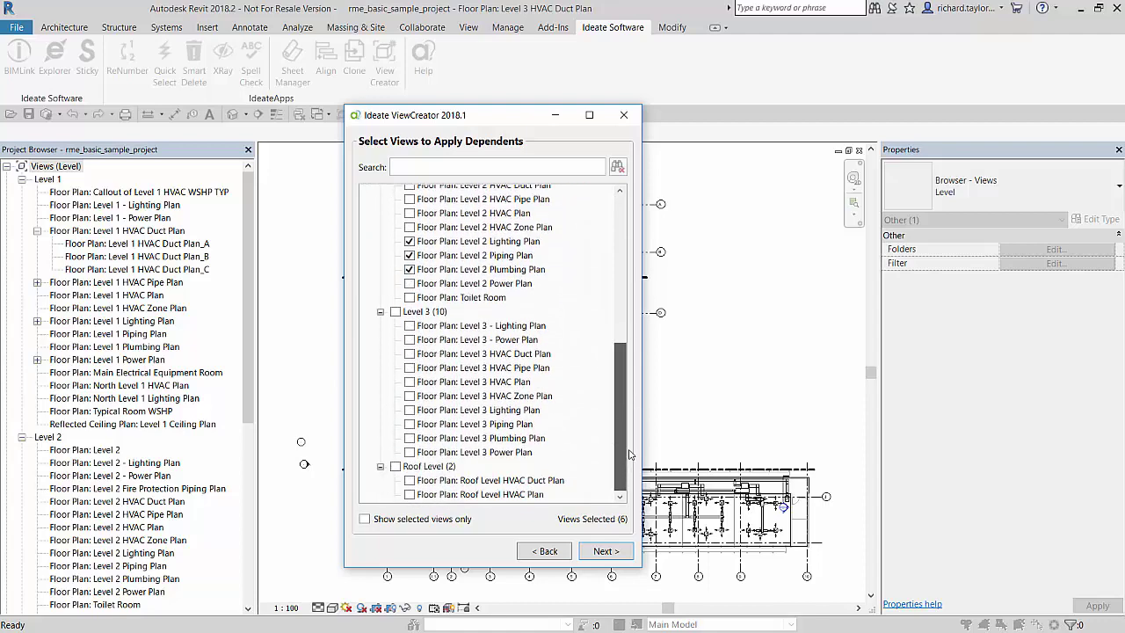
{"action": "left_click", "coordinate": [410, 409]}
{"action": "left_click", "coordinate": [410, 438]}
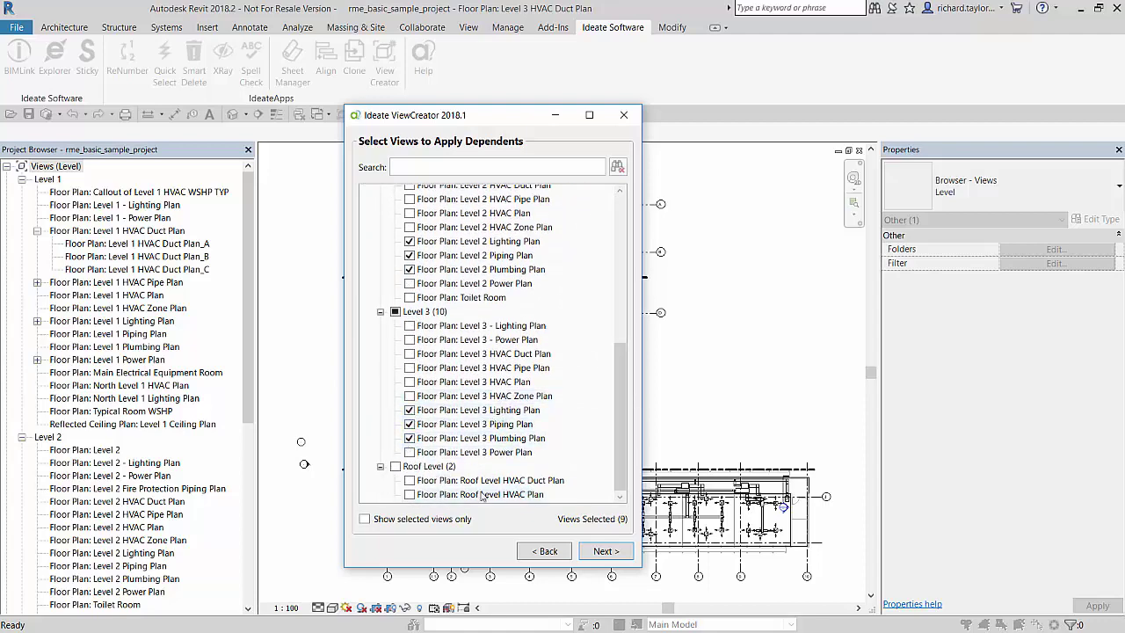
{"action": "left_click", "coordinate": [596, 554]}
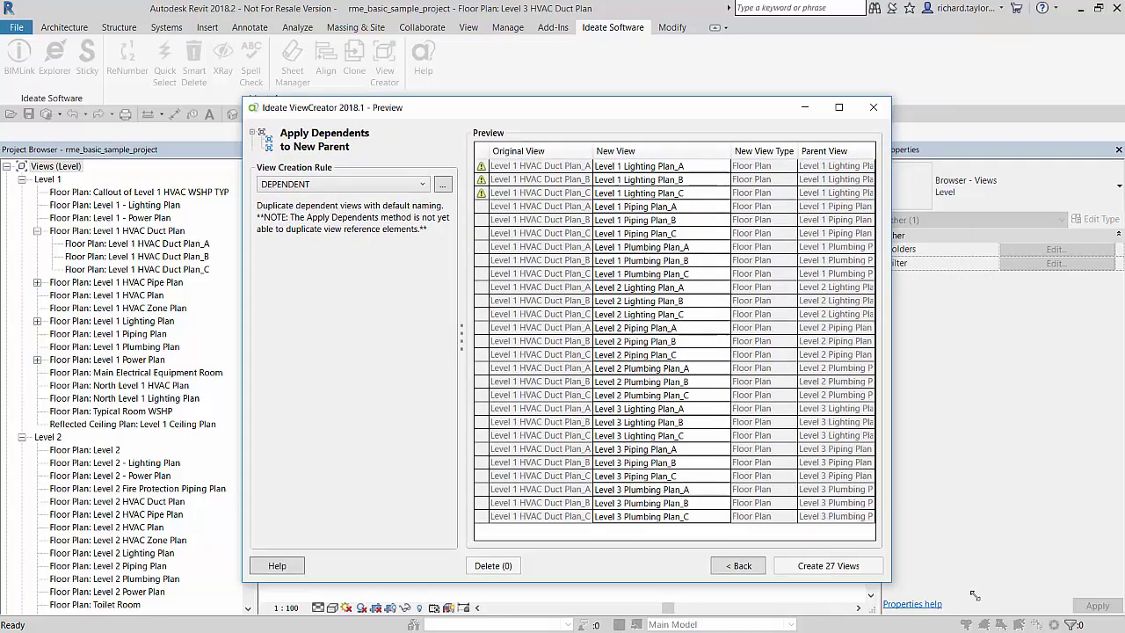
- Delete the three warned Level 1 Lighting rows from the preview and create the 24 dependent views
{"action": "left_click_drag", "start_coordinate": [462, 325], "coordinate": [397, 335]}
{"action": "left_click", "coordinate": [486, 167]}
{"action": "left_click", "coordinate": [480, 193], "text": "shift"}
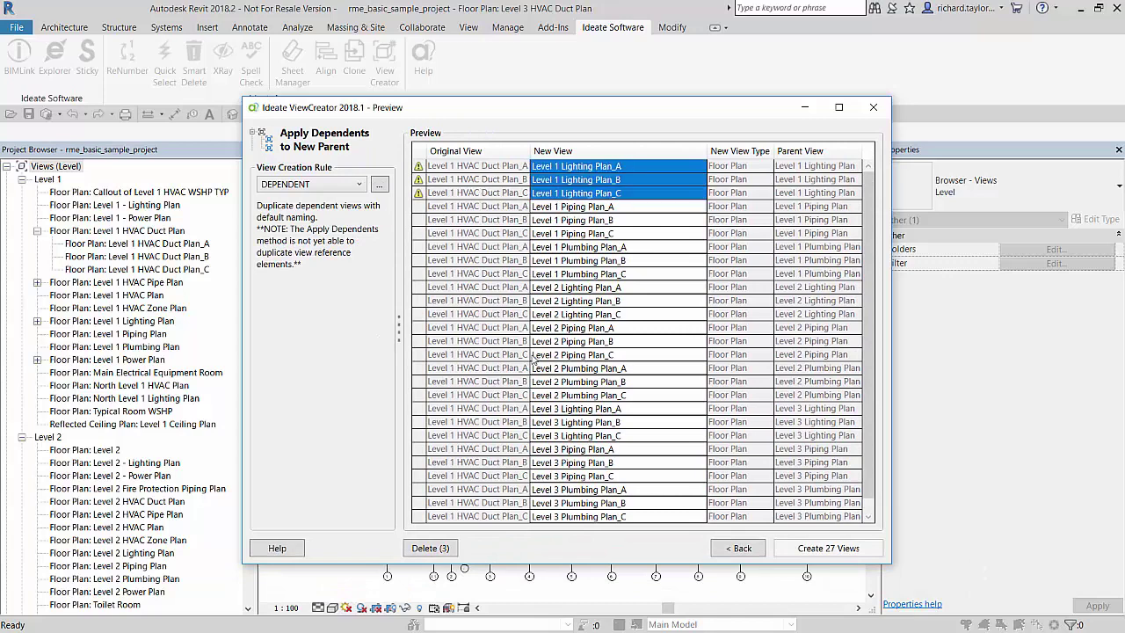
{"action": "left_click", "coordinate": [432, 547]}
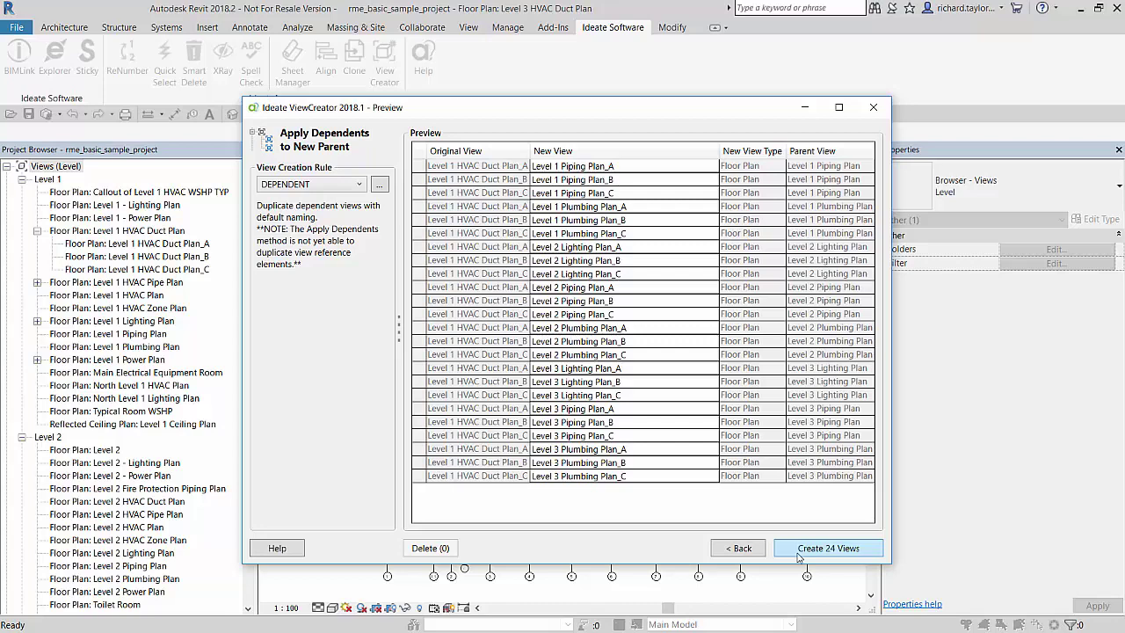
{"action": "left_click", "coordinate": [799, 551]}
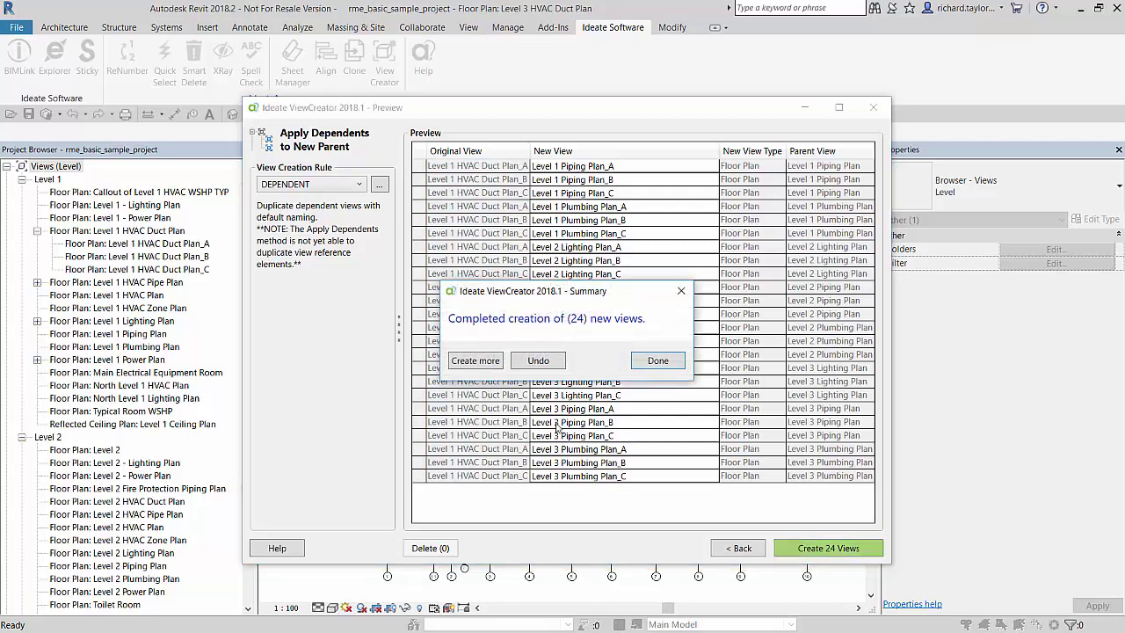
{"action": "left_click", "coordinate": [640, 368]}
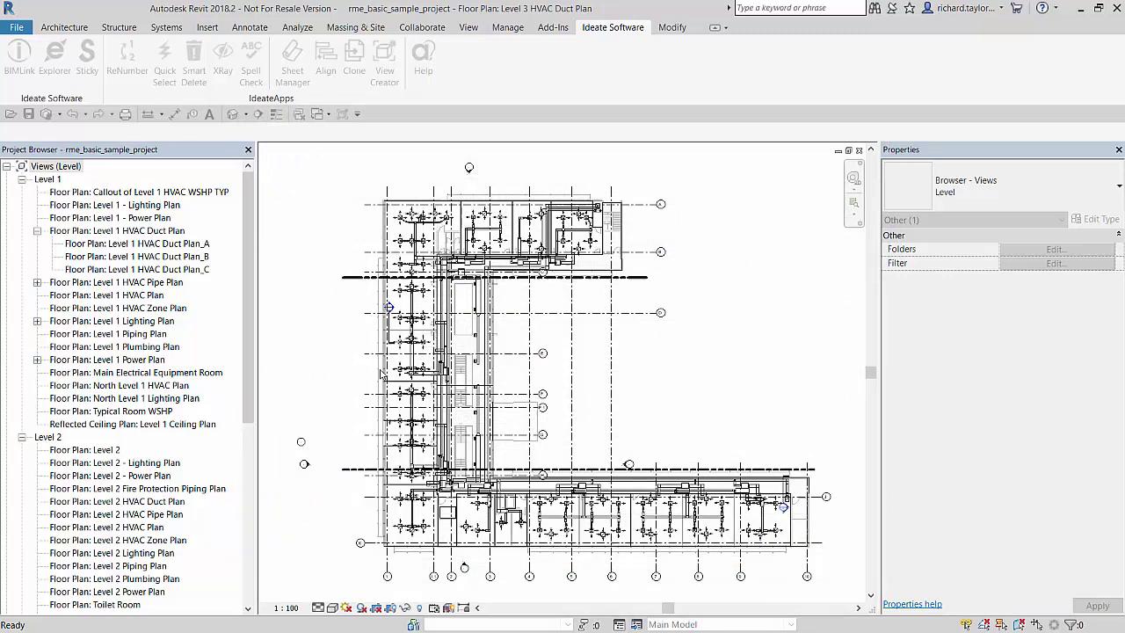
- Expand Level 1 Piping Plan and Level 1 Plumbing Plan to list their _A, _B, _C dependents
{"action": "left_click", "coordinate": [37, 334]}
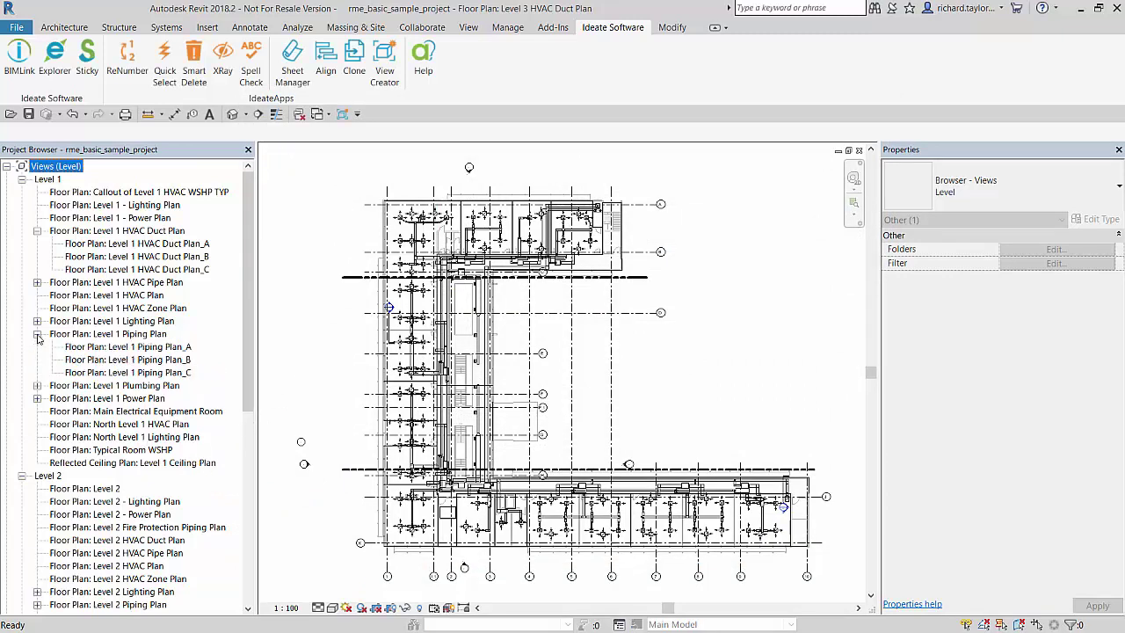
{"action": "left_click", "coordinate": [37, 385]}
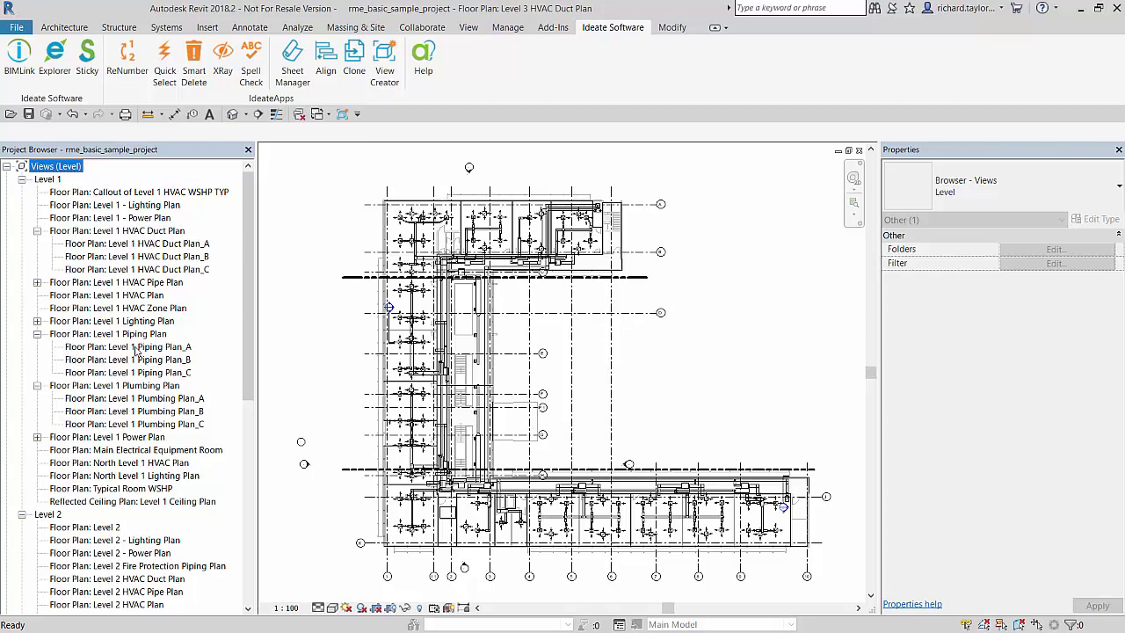
{"action": "left_click", "coordinate": [844, 369]}
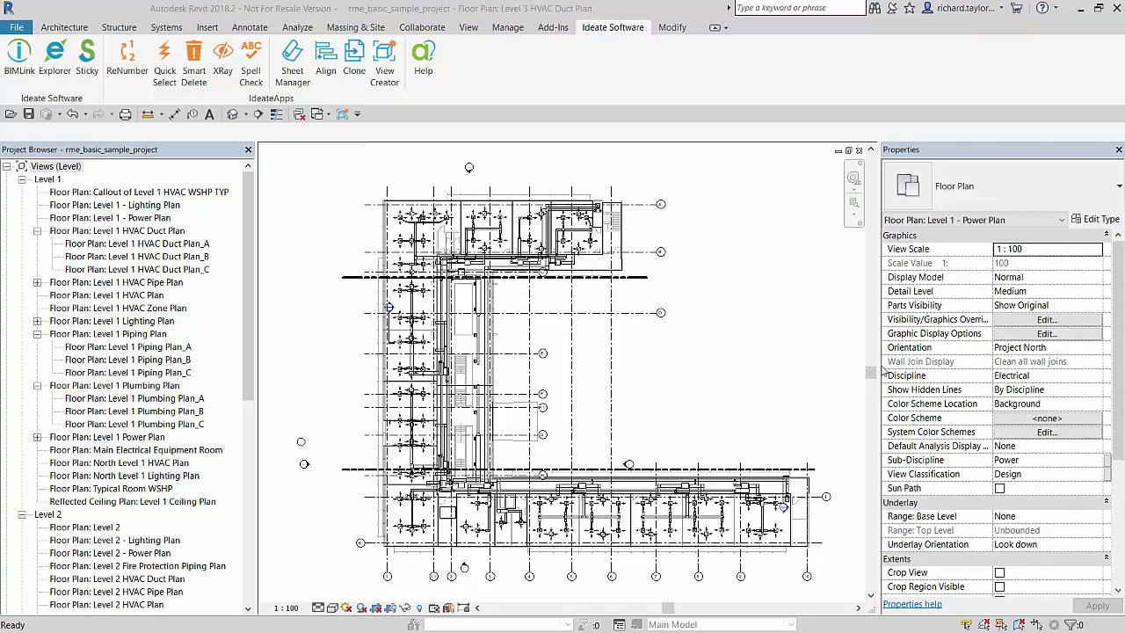
- In SheetManager, expand Level 1 and right-click Level 1 - Lighting Plan for Launch ViewCreator
{"action": "left_click", "coordinate": [288, 78]}
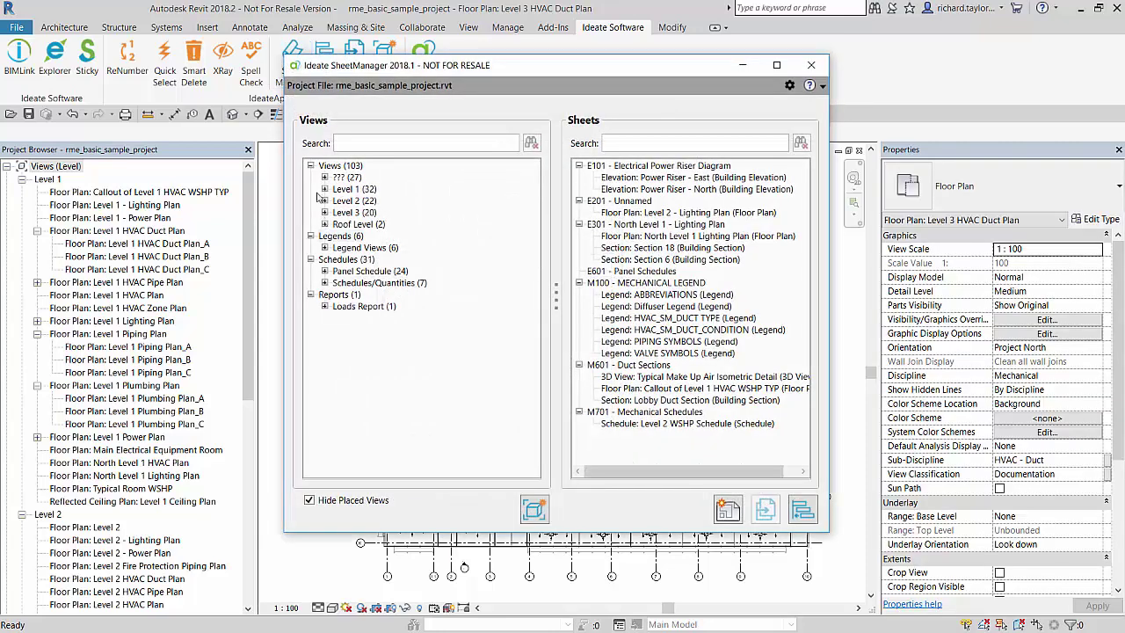
{"action": "left_click", "coordinate": [324, 190]}
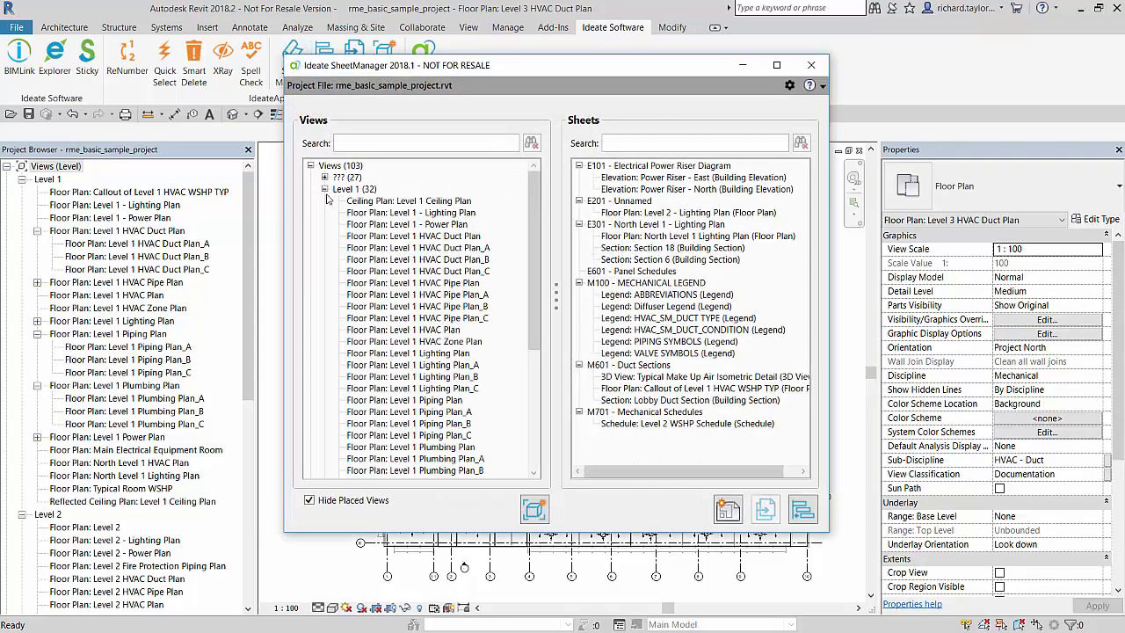
{"action": "left_click", "coordinate": [397, 217]}
{"action": "right_click", "coordinate": [396, 218]}
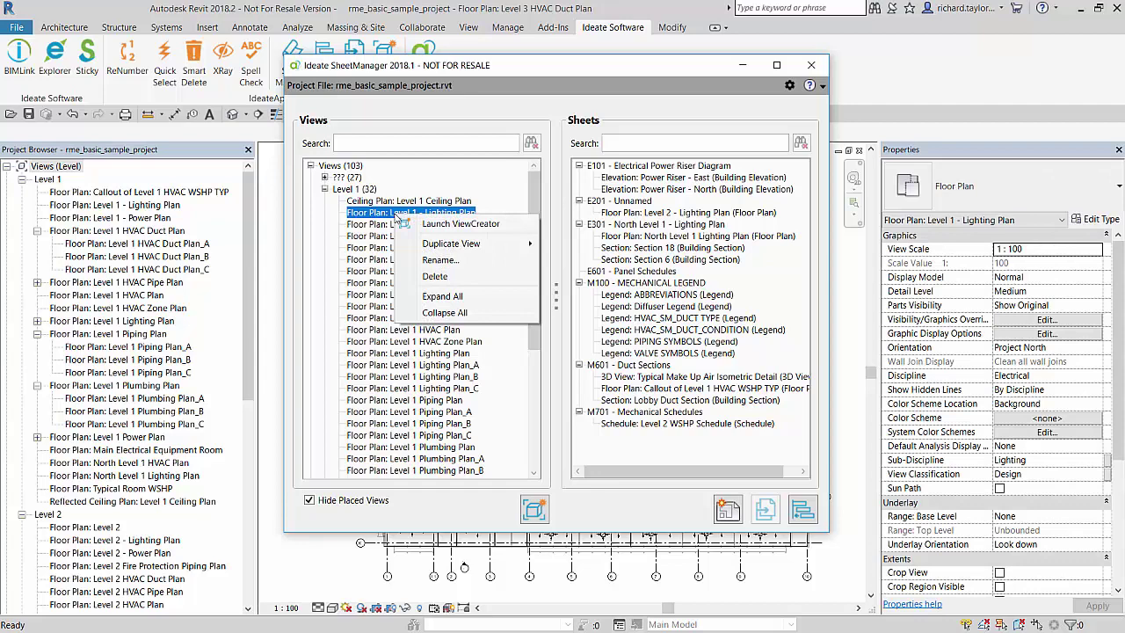